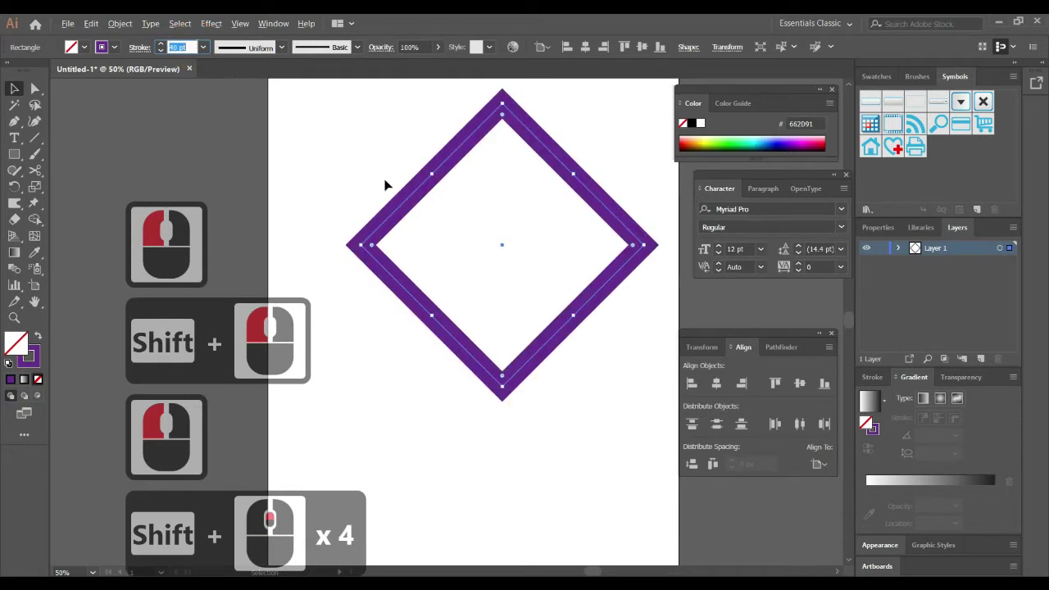
Step: Duplicate the purple diamond twice downward so that three equal diamonds overlap in a vertical stack
mouse_move(450, 161)
left_mouse_down()
mouse_move(461, 263)
mouse_move(475, 246)
left_mouse_up()
scroll(499, 197, "down", 17)
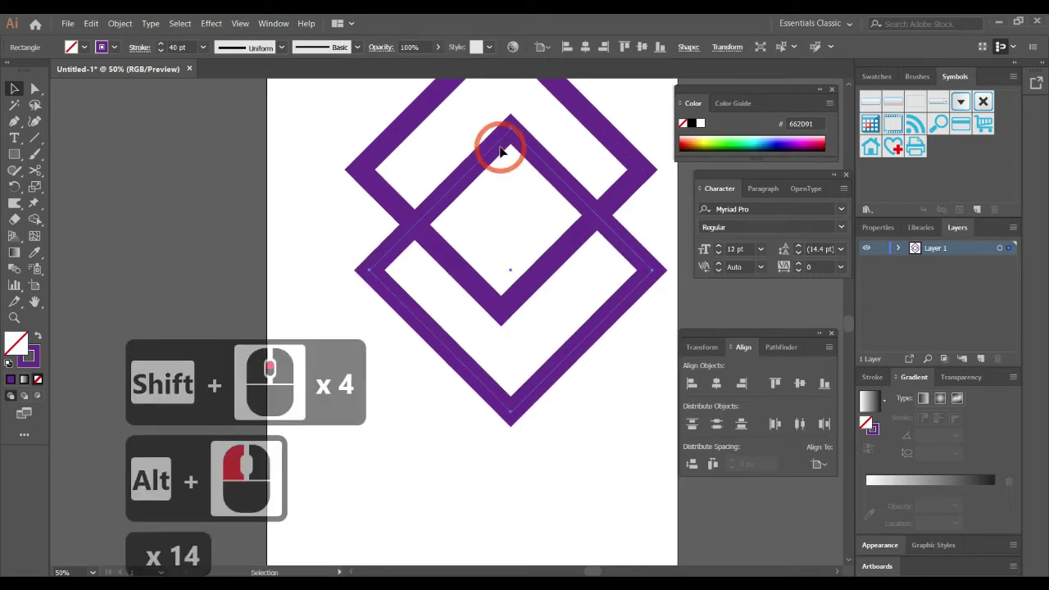
mouse_move(495, 148)
left_mouse_down()
mouse_move(491, 264)
mouse_move(469, 265)
left_mouse_up()
Step: Select all three diamonds and align them to a common horizontal center
scroll(489, 260, "down", 3)
left_click_drag(428, 178, 525, 364)
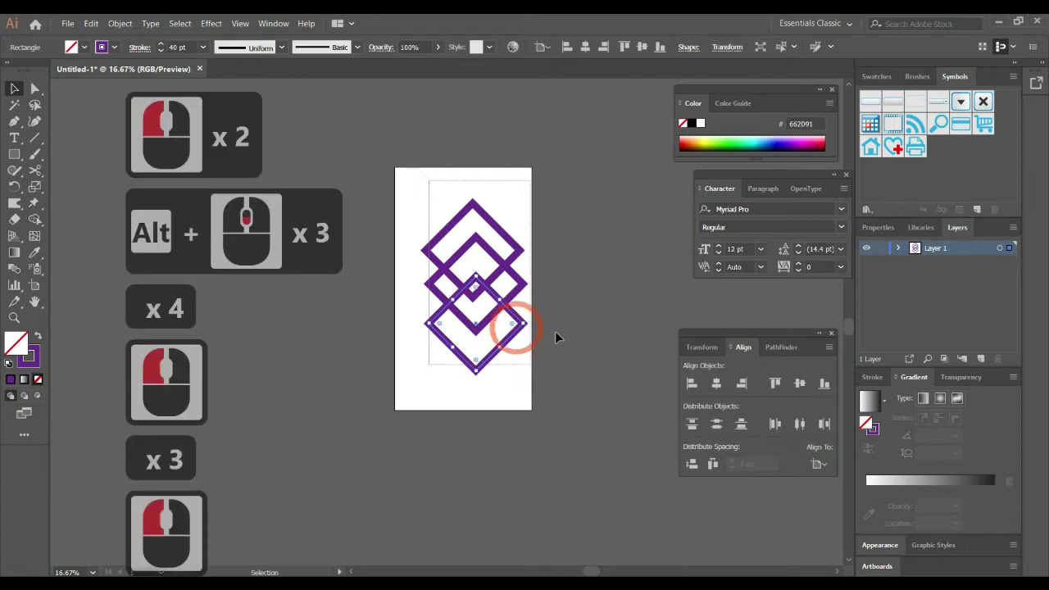
left_click(715, 383)
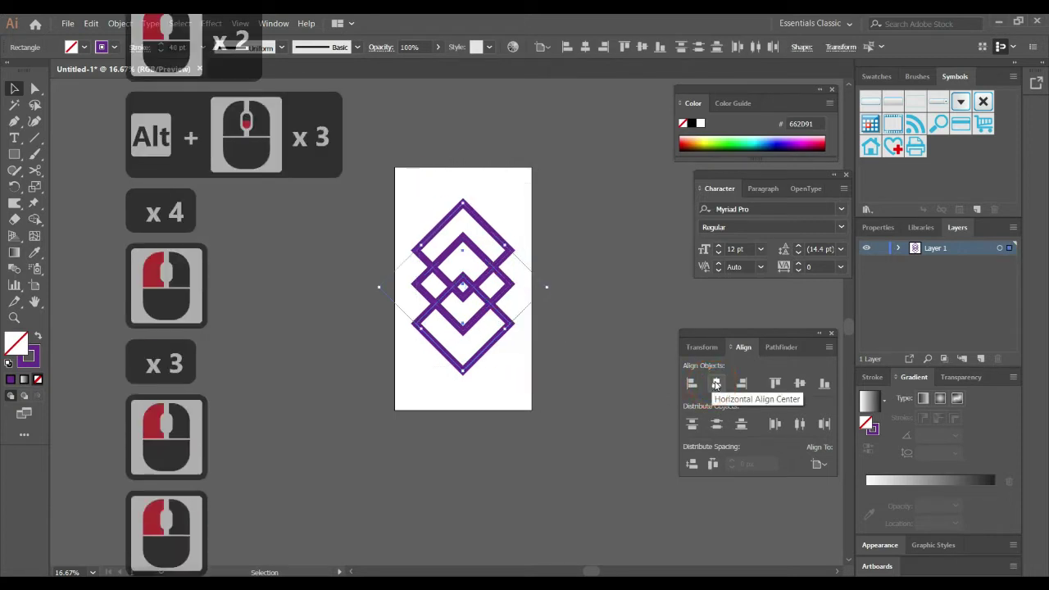
left_click(574, 323)
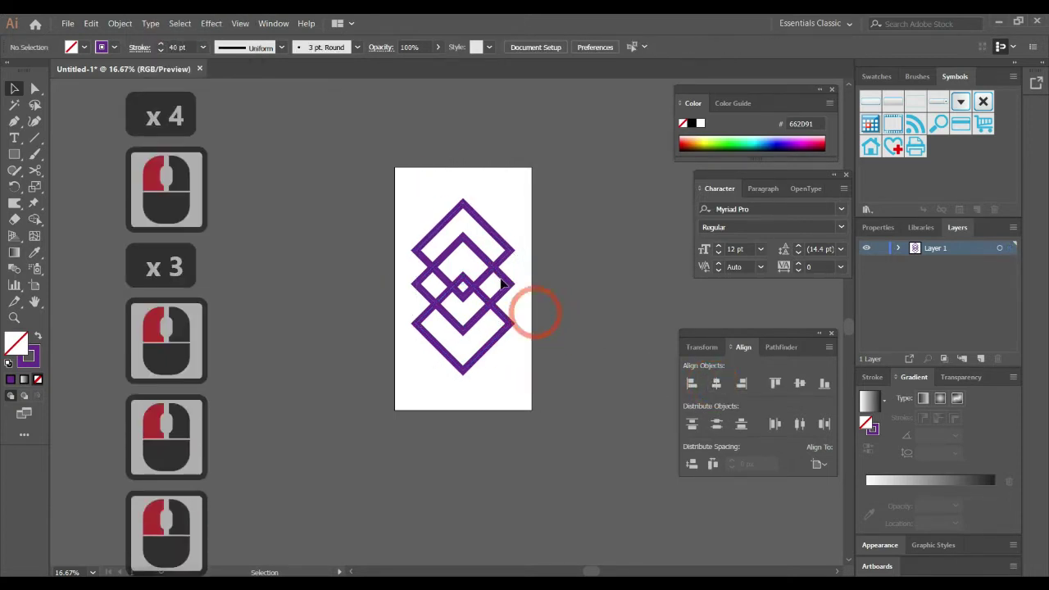
Step: Move the lowest diamond straight up slightly so the diamonds overlap at even spacing
scroll(489, 267, "up", 1)
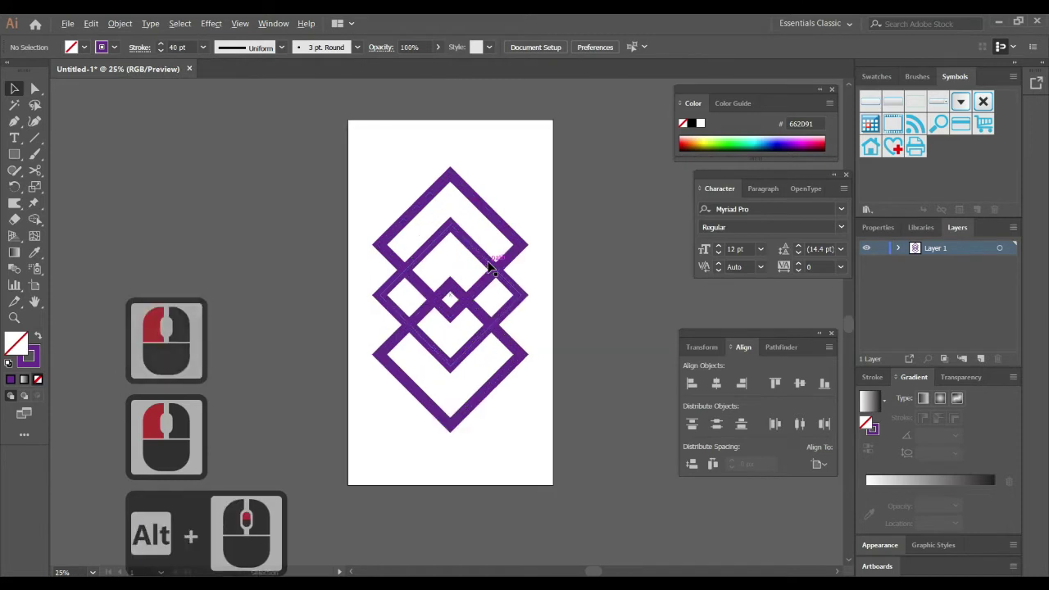
scroll(468, 265, "up", 1)
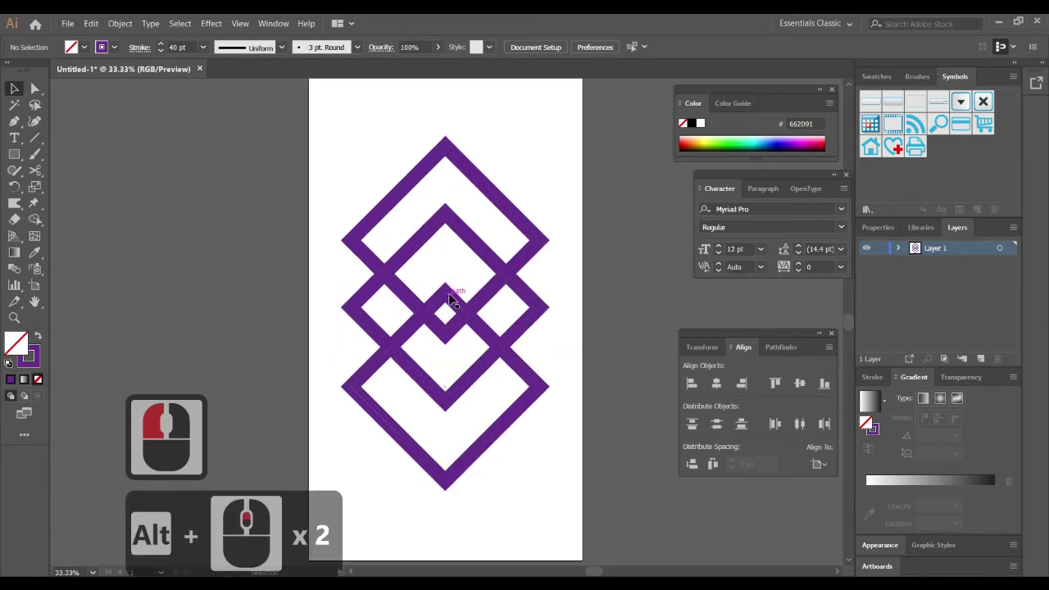
left_click_drag(450, 299, 450, 281)
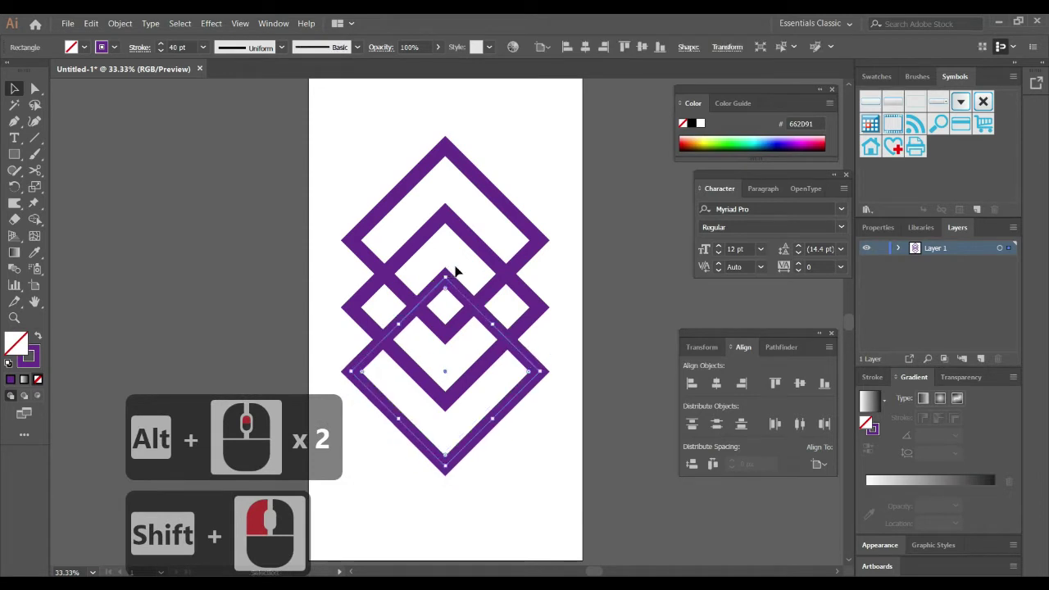
left_click(311, 210)
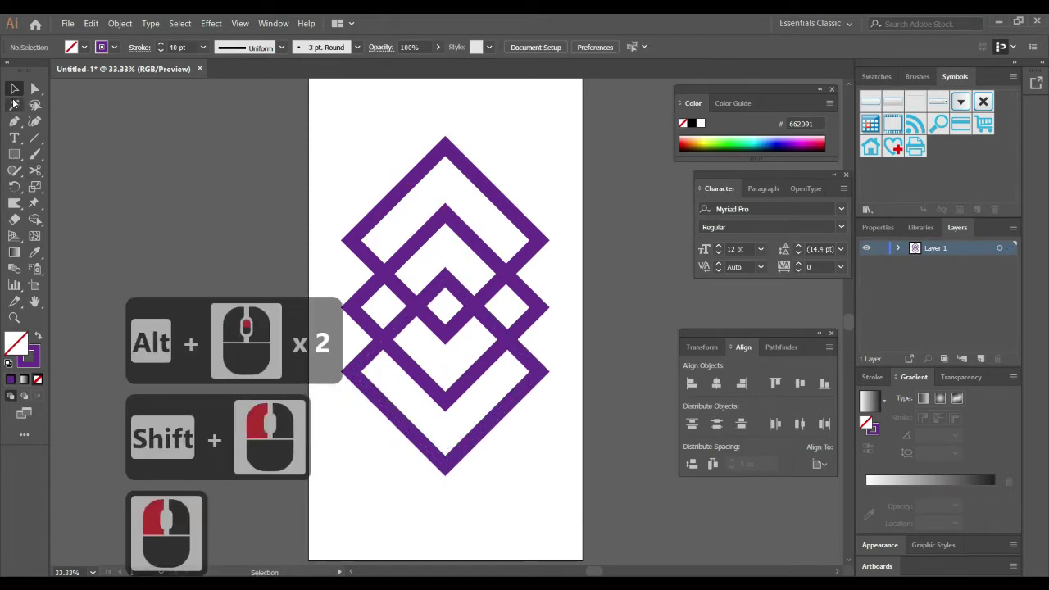
Step: Draw vertical lines joining the left corners of the lower two diamonds, their top corners, and the right corners of the upper two
left_click(34, 139)
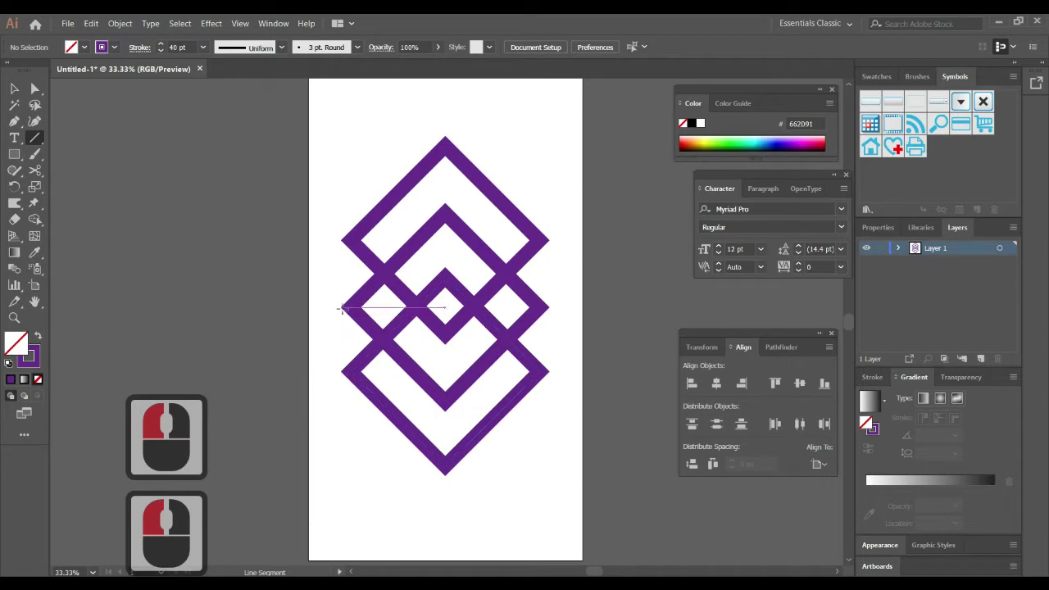
left_click_drag(341, 308, 340, 373)
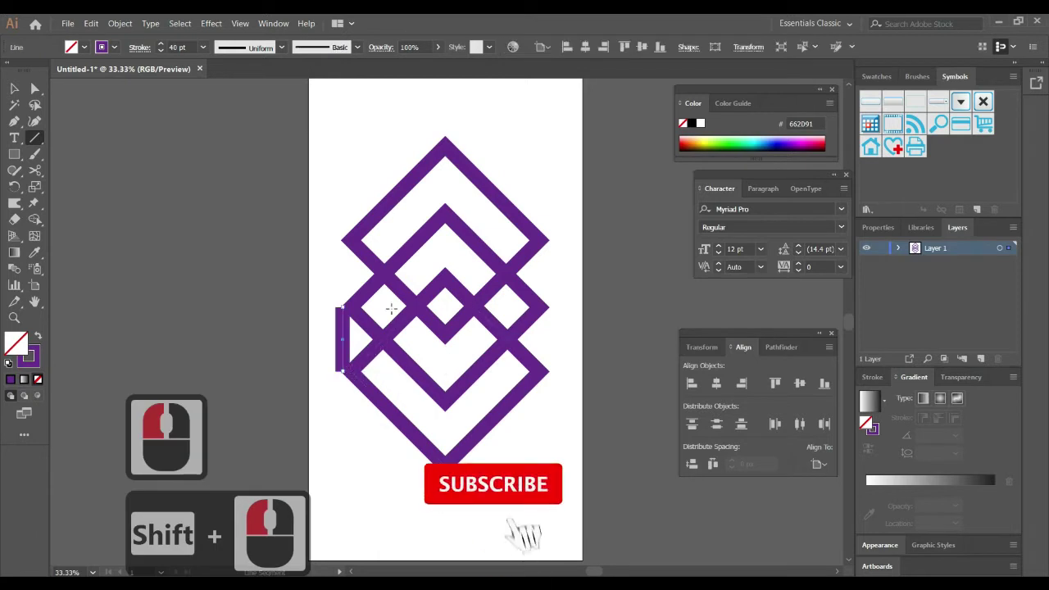
left_click_drag(445, 205, 445, 271)
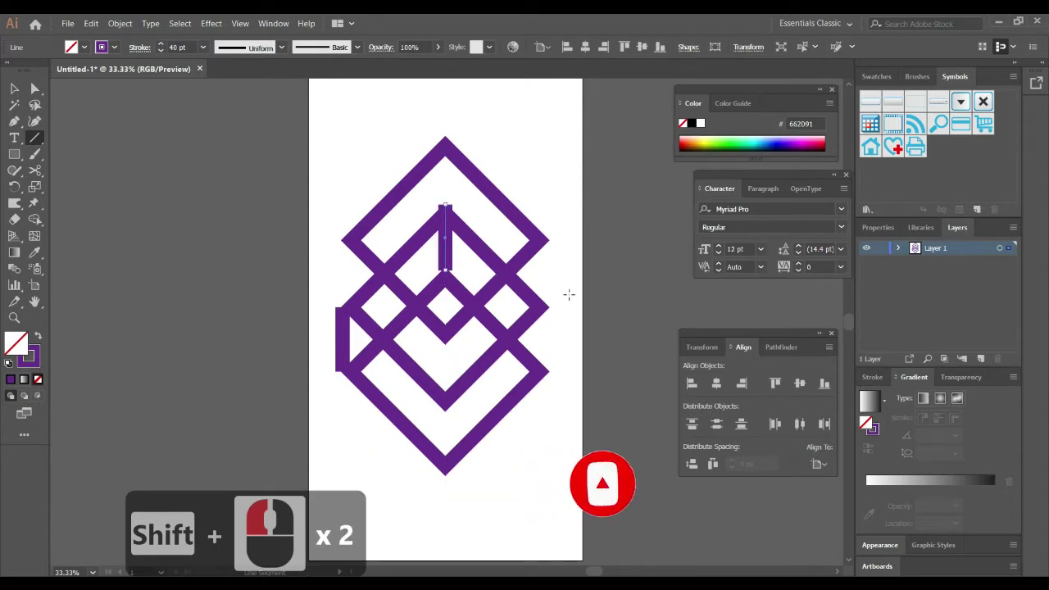
mouse_move(445, 308)
left_mouse_down()
mouse_move(556, 308)
mouse_move(547, 300)
mouse_move(549, 238)
mouse_move(569, 283)
left_mouse_up()
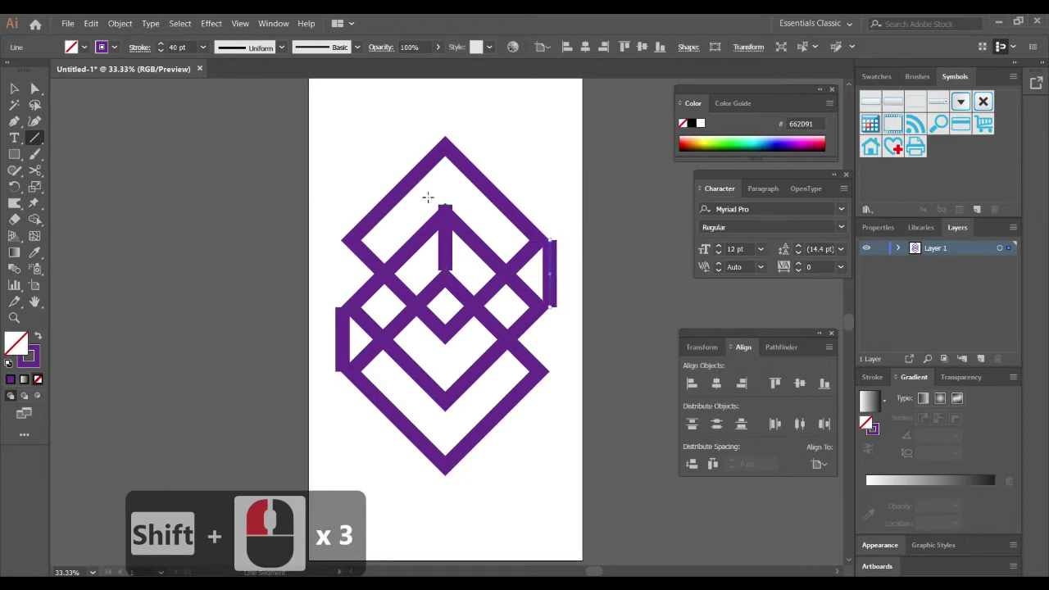
Step: Set the right vertical line's stroke weight to 10 pt and nudge the line inward, flush with the diamonds' outer corners
left_click(184, 46)
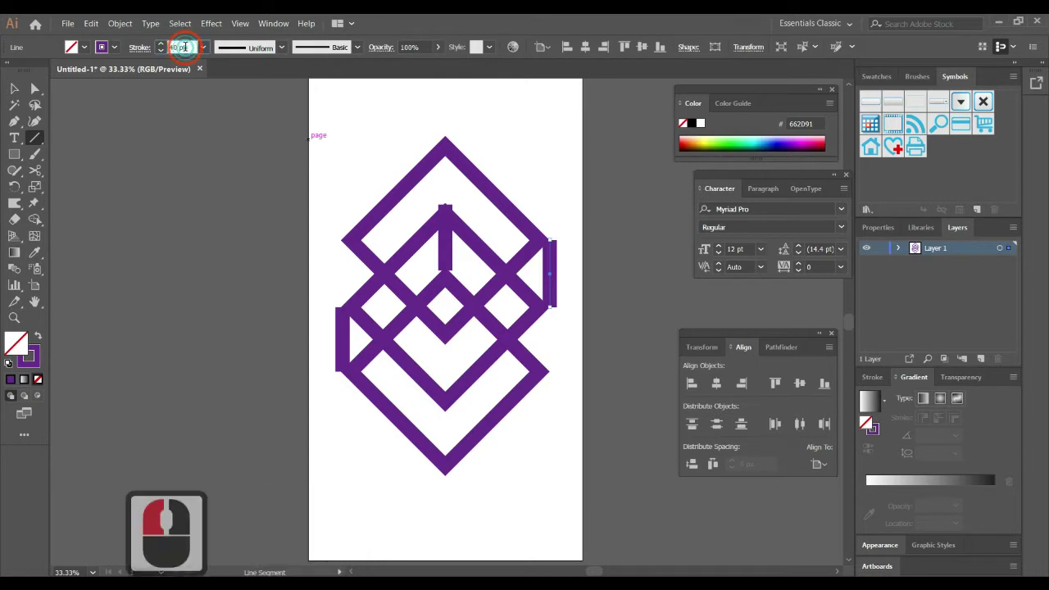
scroll(185, 47, "down", 4)
scroll(184, 46, "down", 8)
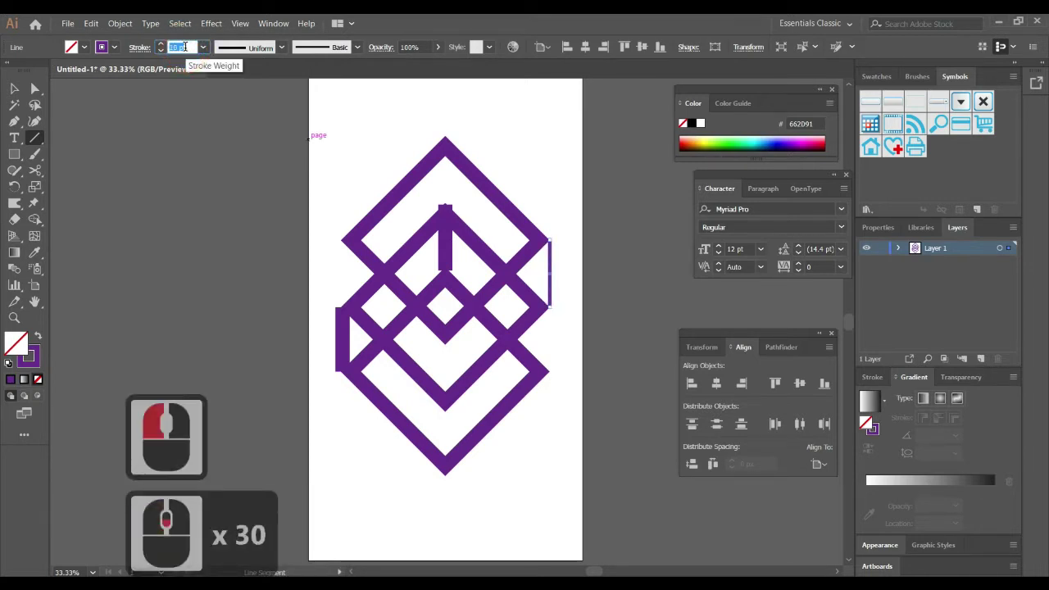
left_click(14, 87)
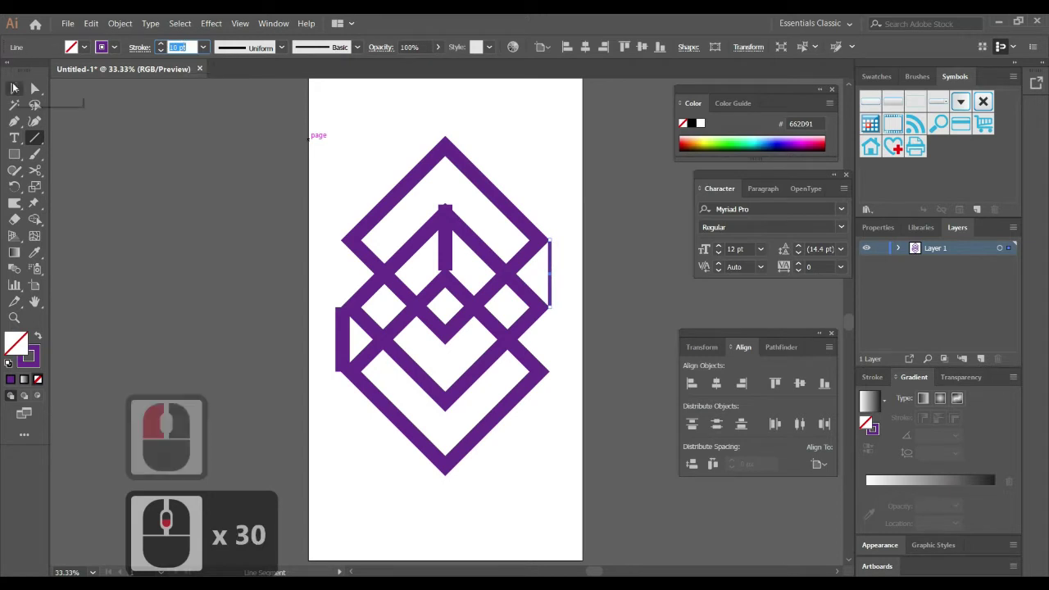
left_click(561, 266)
left_click_drag(551, 263, 548, 266)
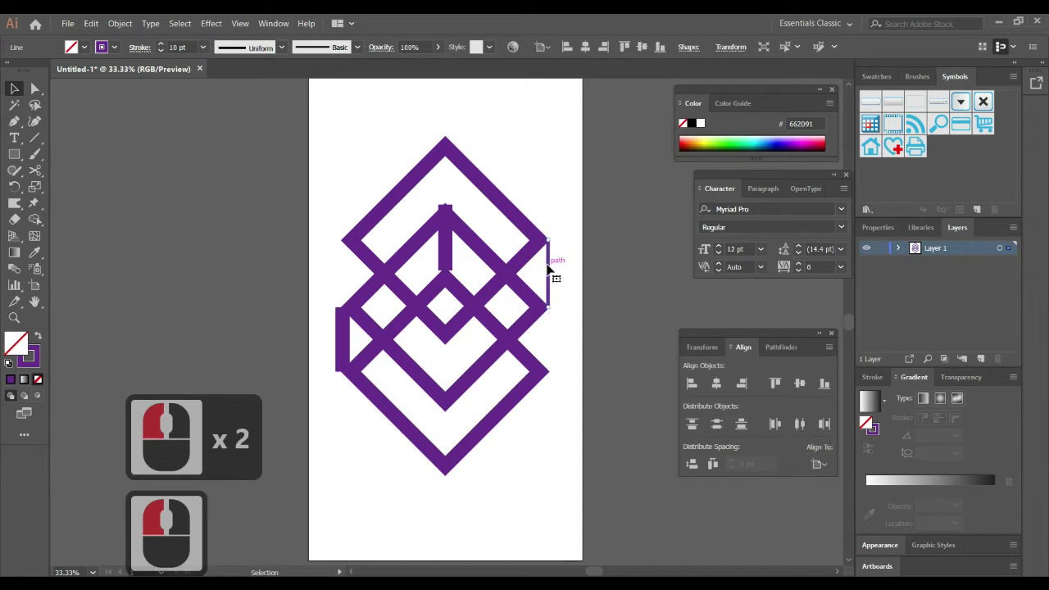
left_click(567, 250)
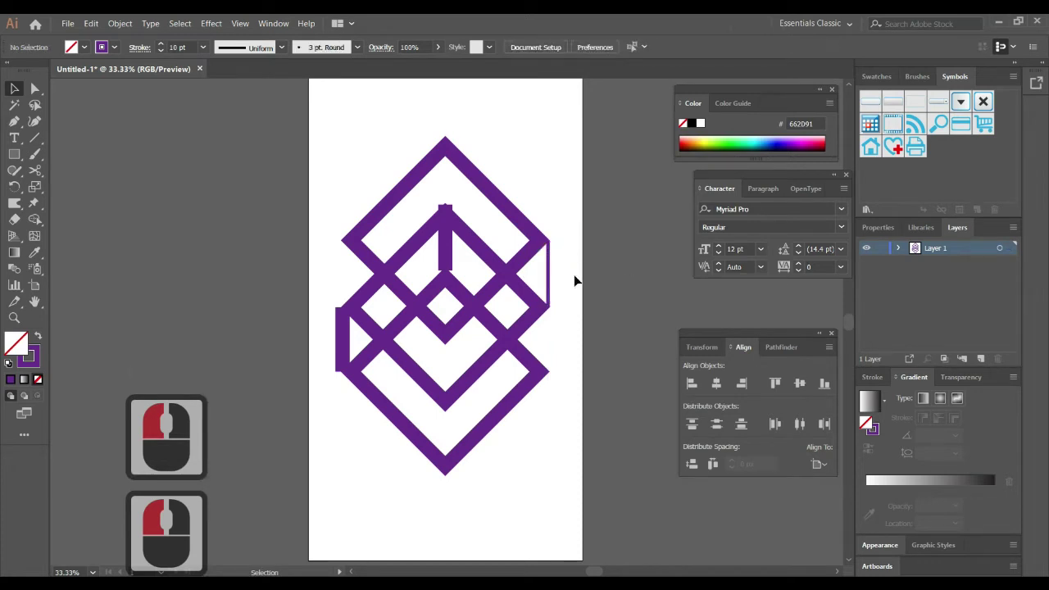
Step: Copy the right line's 10 pt stroke onto the central vertical line with the Eyedropper
left_click(446, 242)
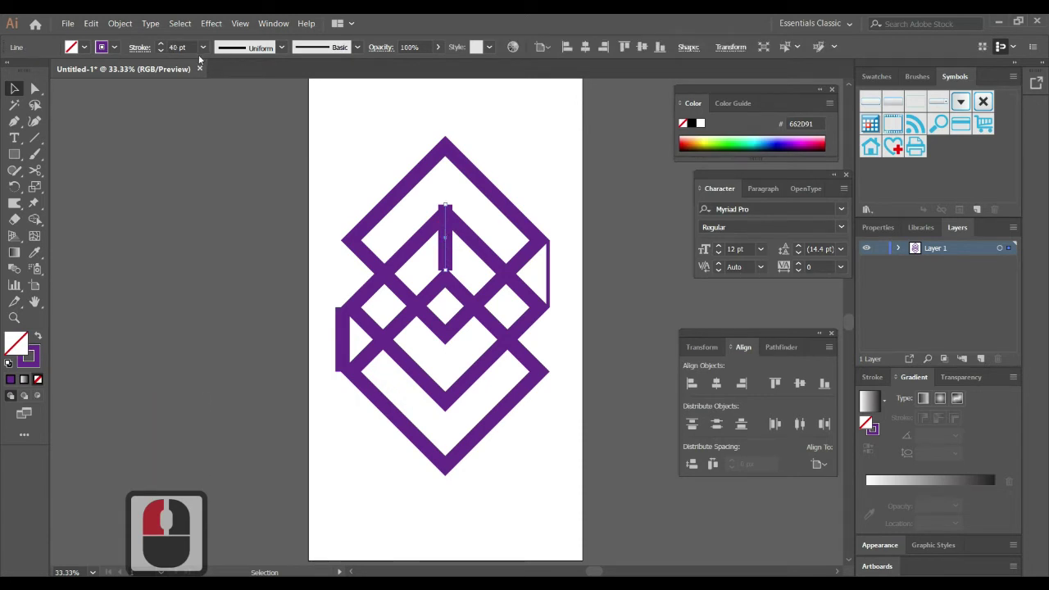
left_click(36, 253)
left_click(549, 251)
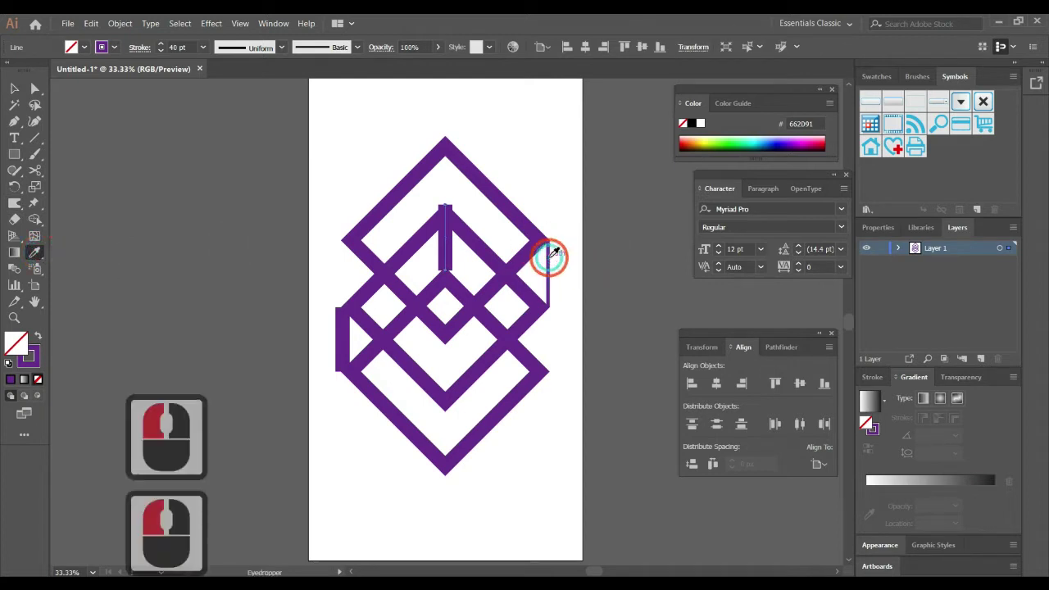
left_click(13, 89)
left_click(464, 368)
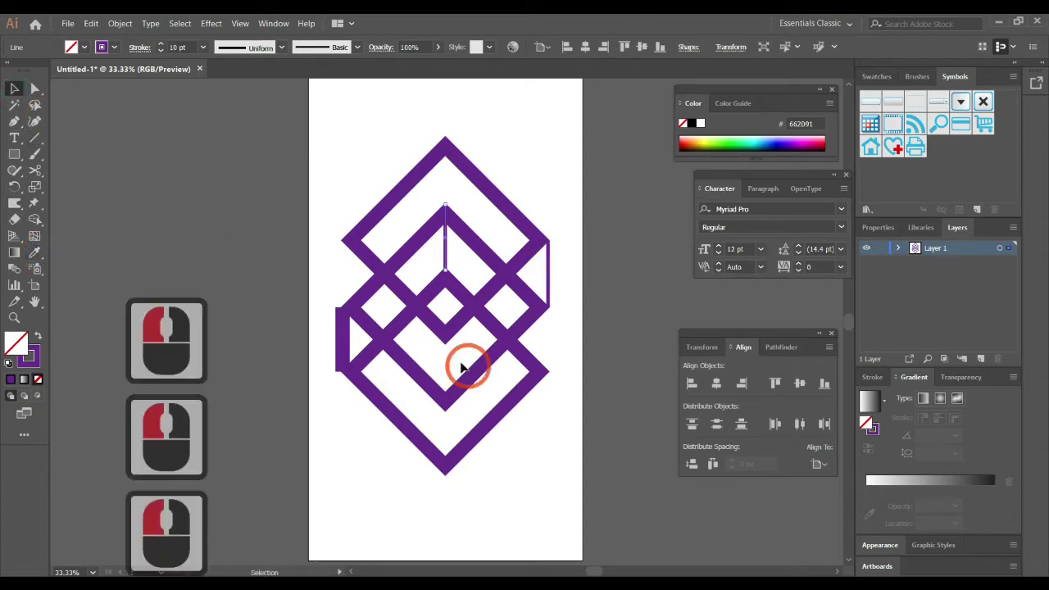
Step: Give the left vertical line the same 10 pt stroke by sampling the central line with the Eyedropper
left_click(346, 348)
left_click(341, 347)
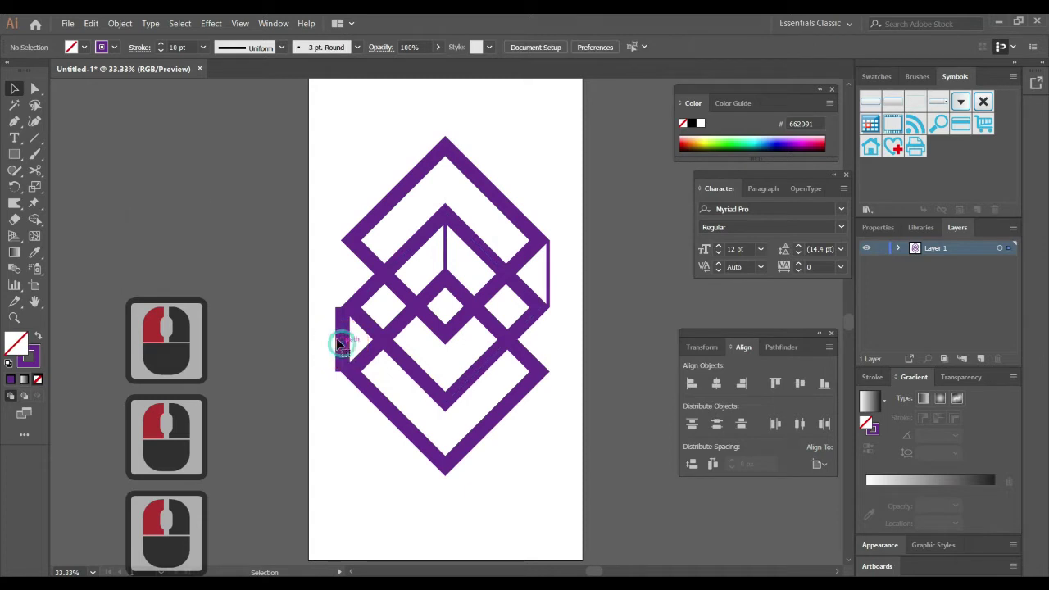
left_click(34, 252)
left_click(434, 251)
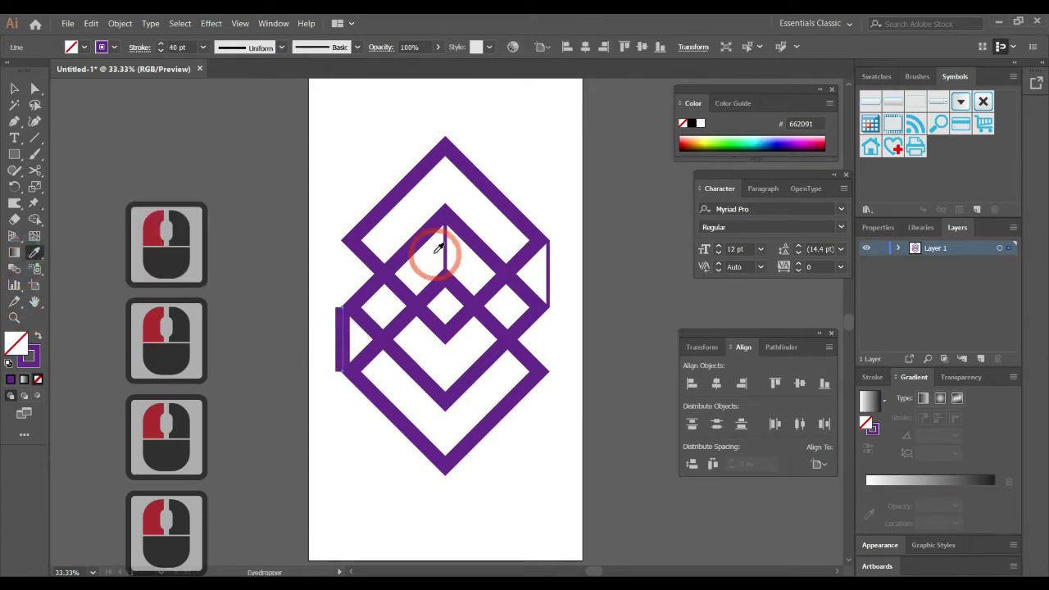
left_click(445, 250)
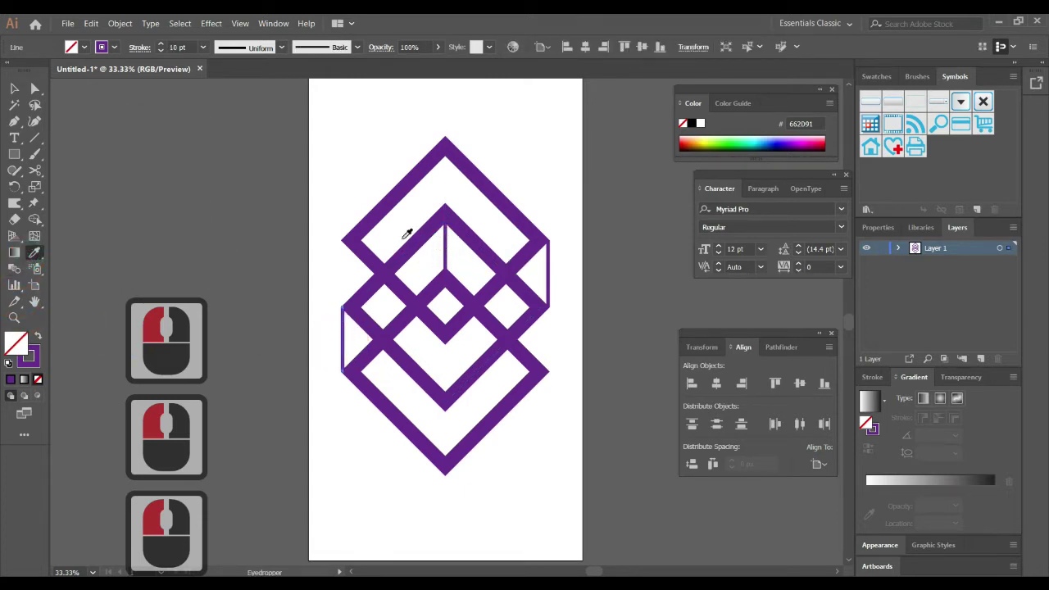
left_click(14, 88)
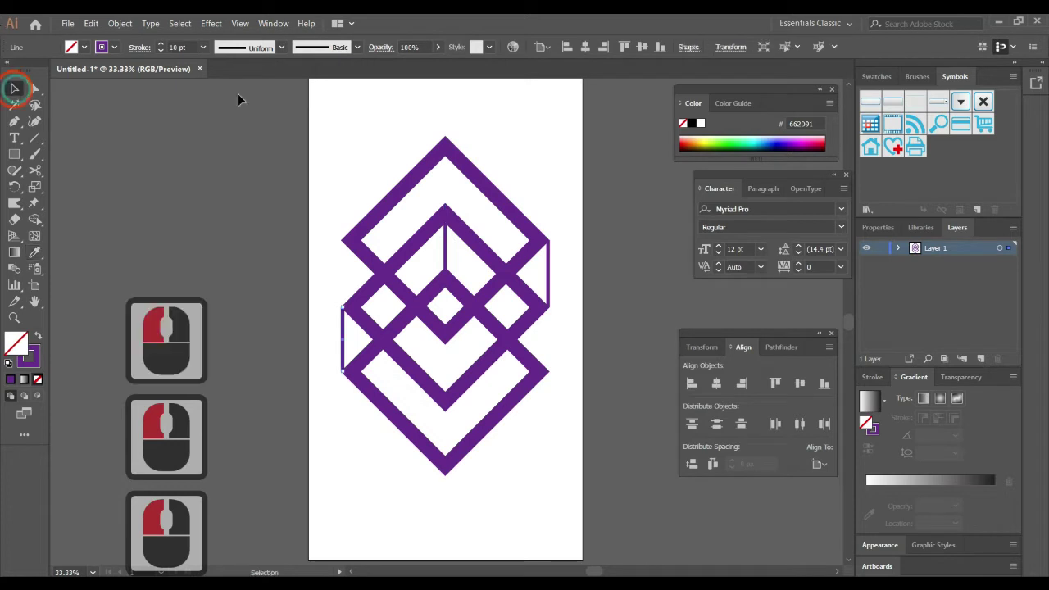
left_click(566, 173)
Step: Select the three diamonds without the vertical lines and expand their fill and stroke into shapes
scroll(484, 185, "down", 2)
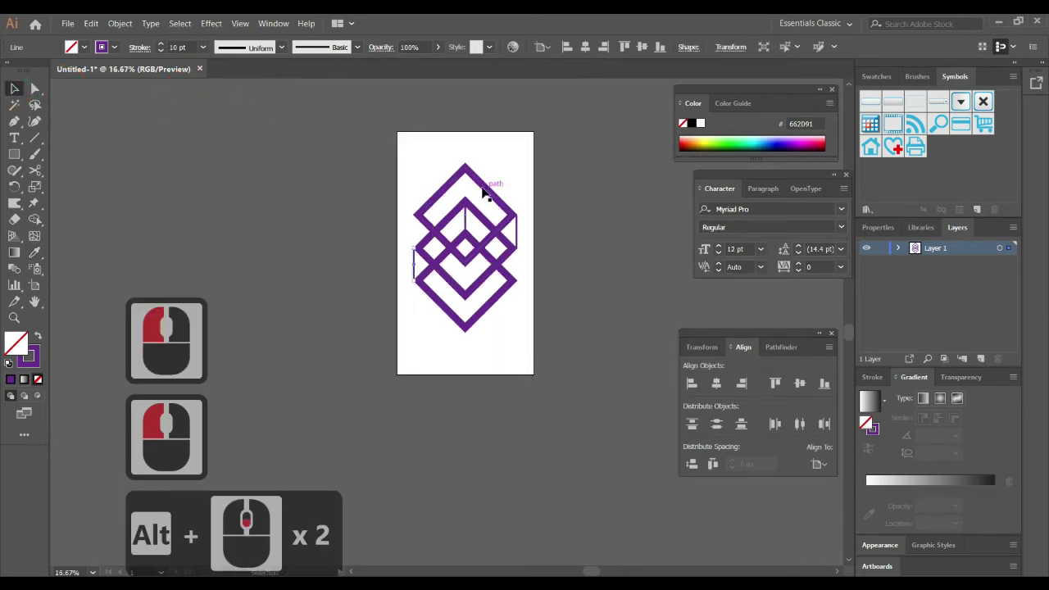
left_click(517, 168)
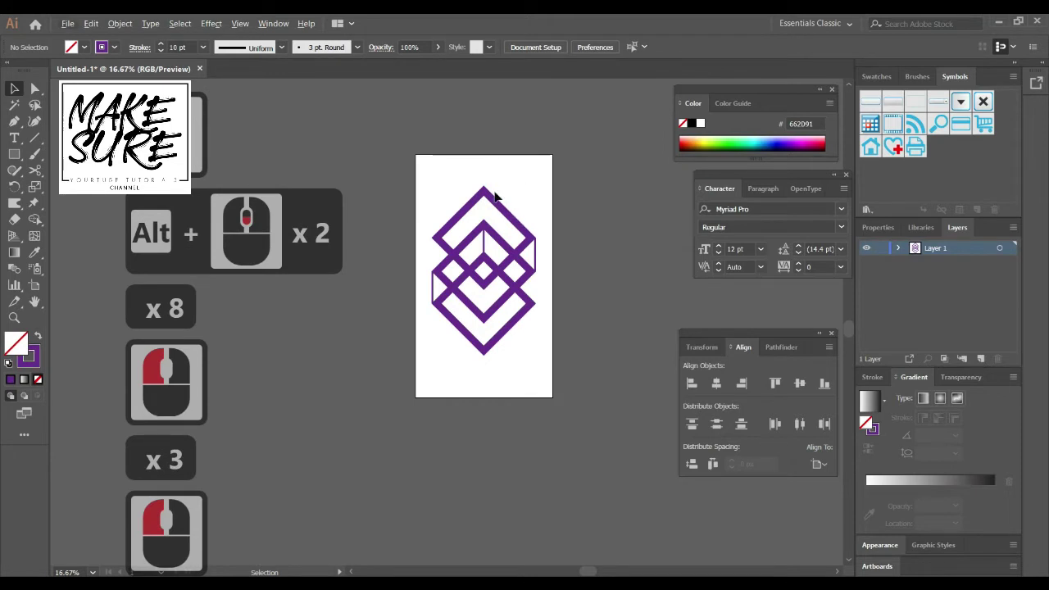
left_click(491, 198)
left_click(492, 197)
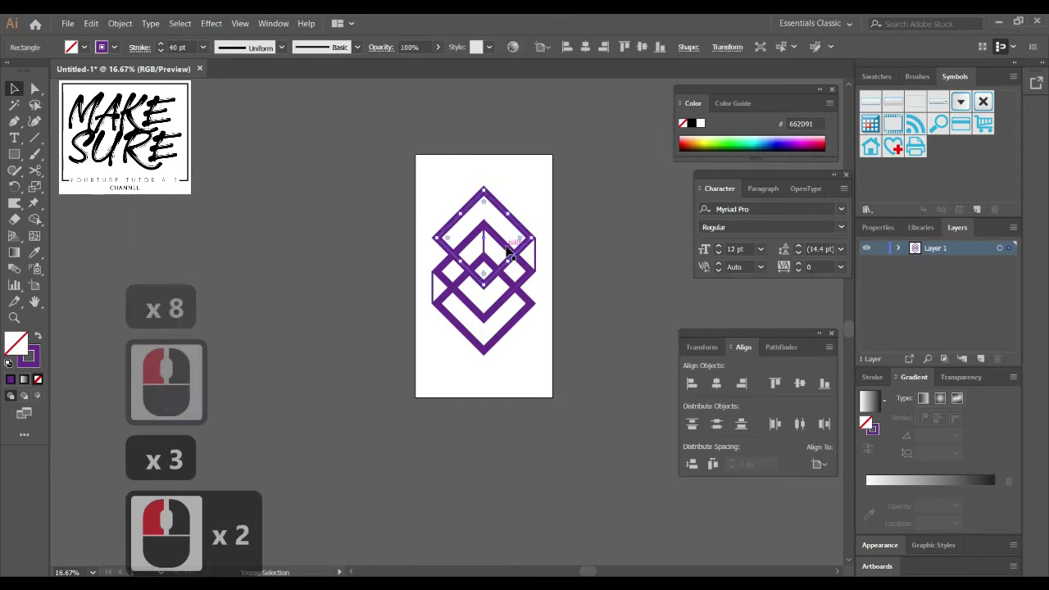
left_click(494, 268, "shift")
left_click(503, 275, "shift")
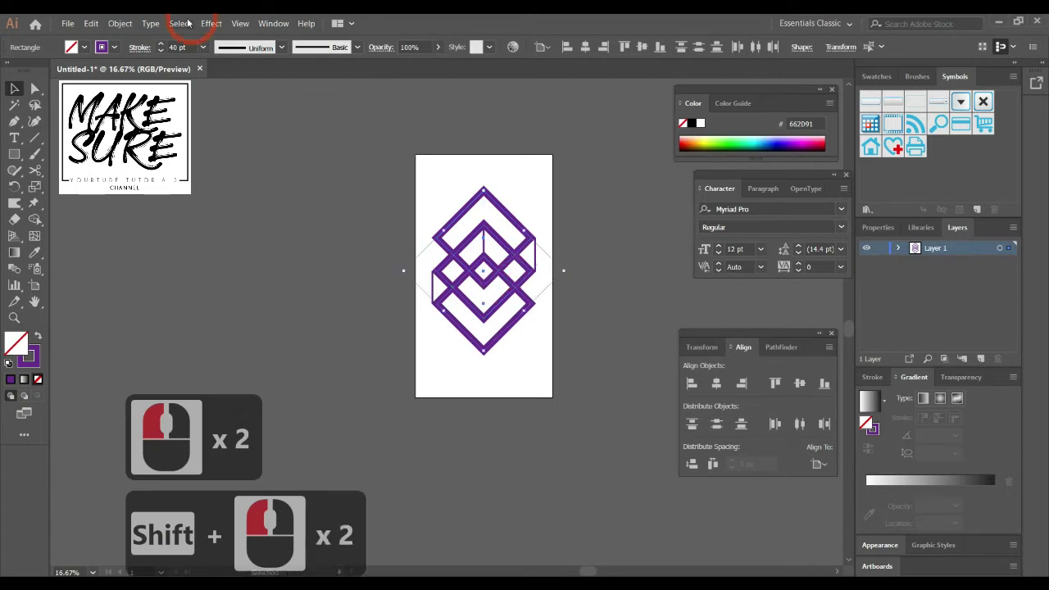
left_click(119, 23)
left_click(131, 151)
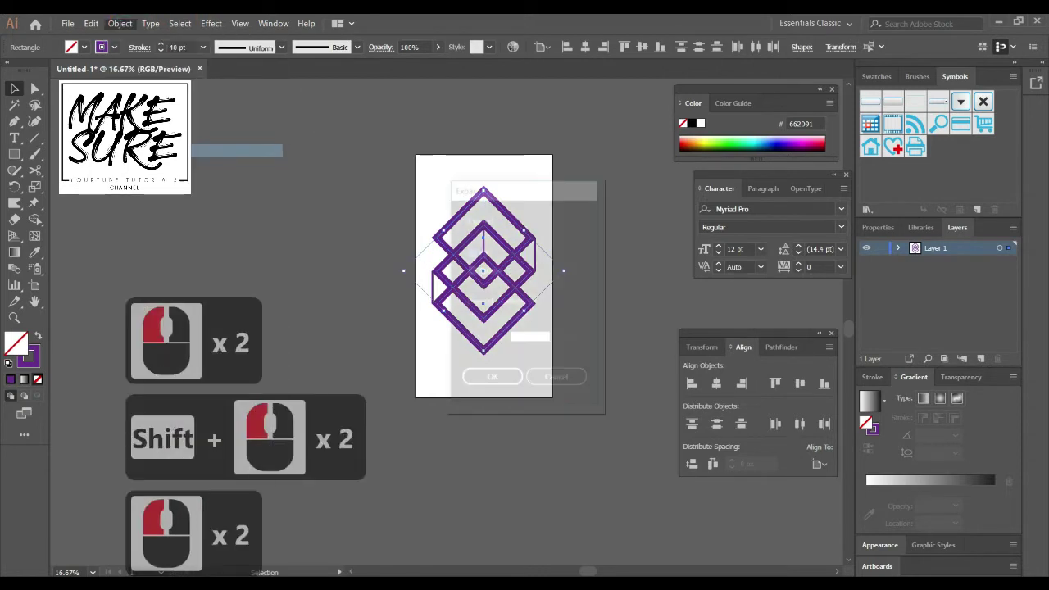
left_click(513, 381)
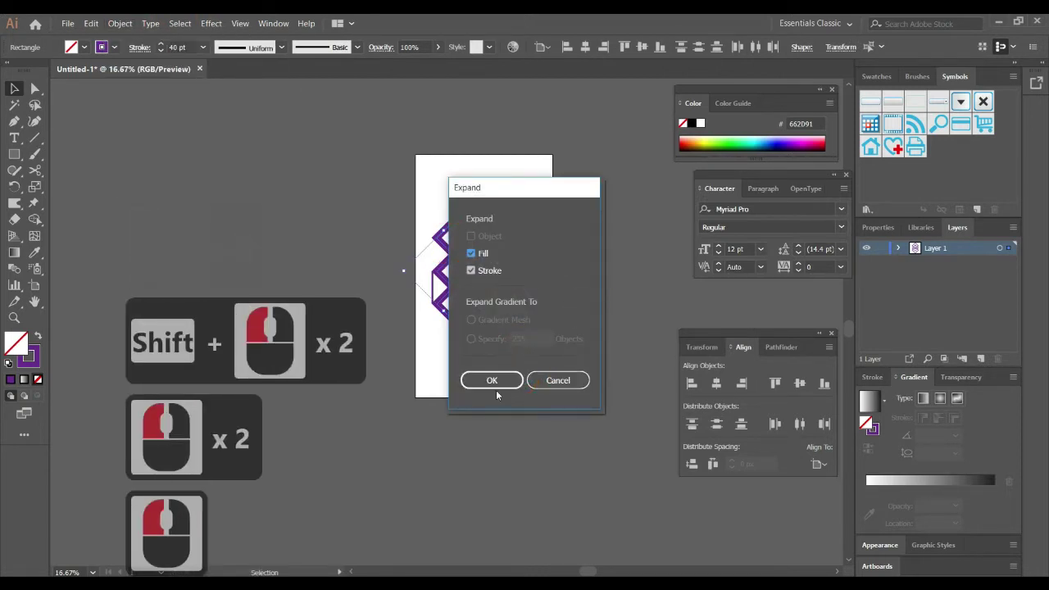
left_click(507, 382)
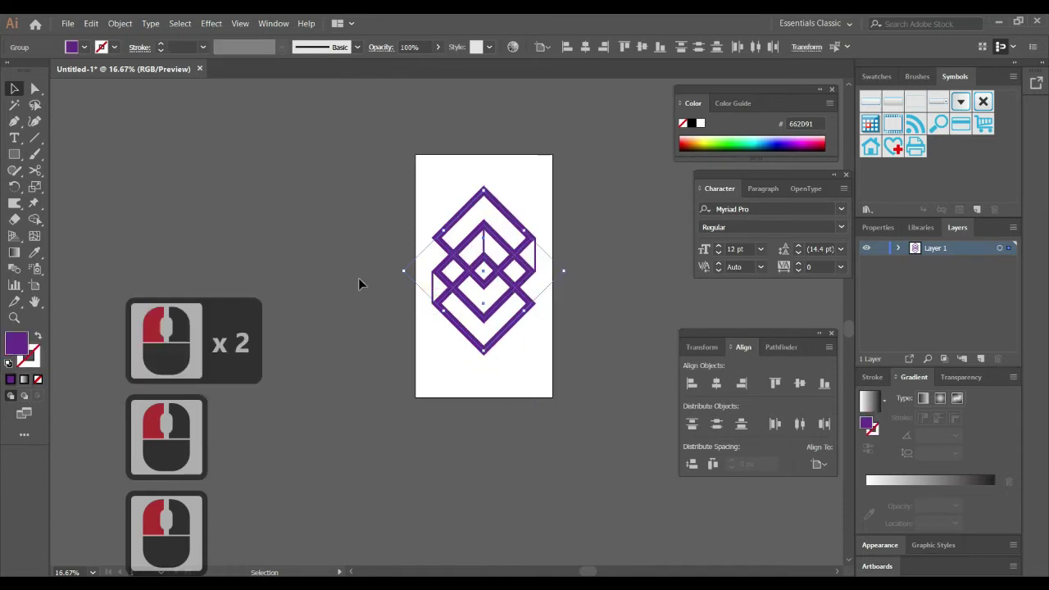
Step: Apply a linear gradient fill to the expanded diamonds and set its end color stop to the dark magenta swatch 9E005D
left_click(25, 381)
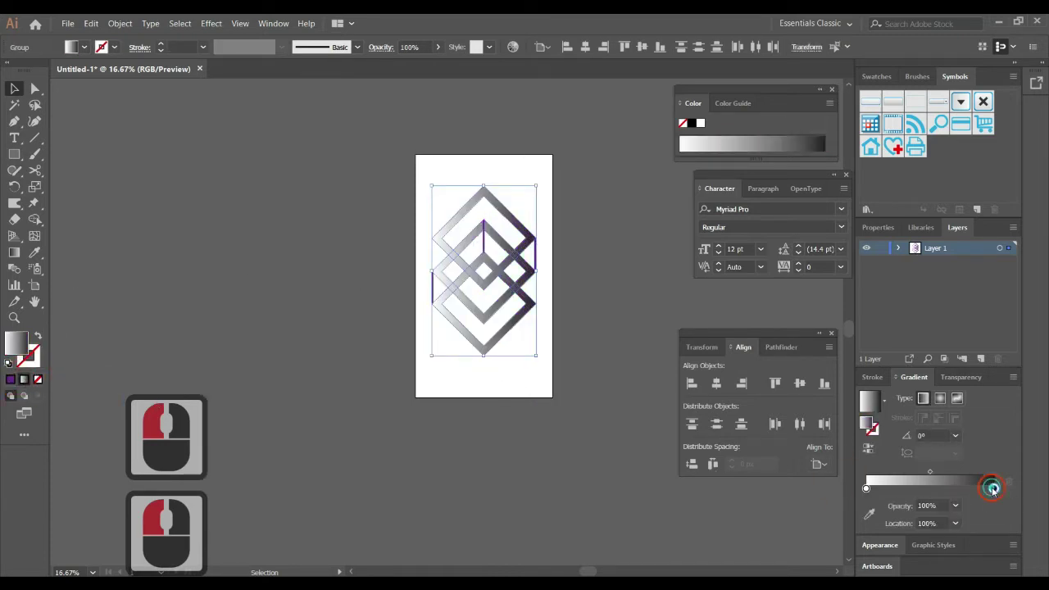
double_click(993, 489)
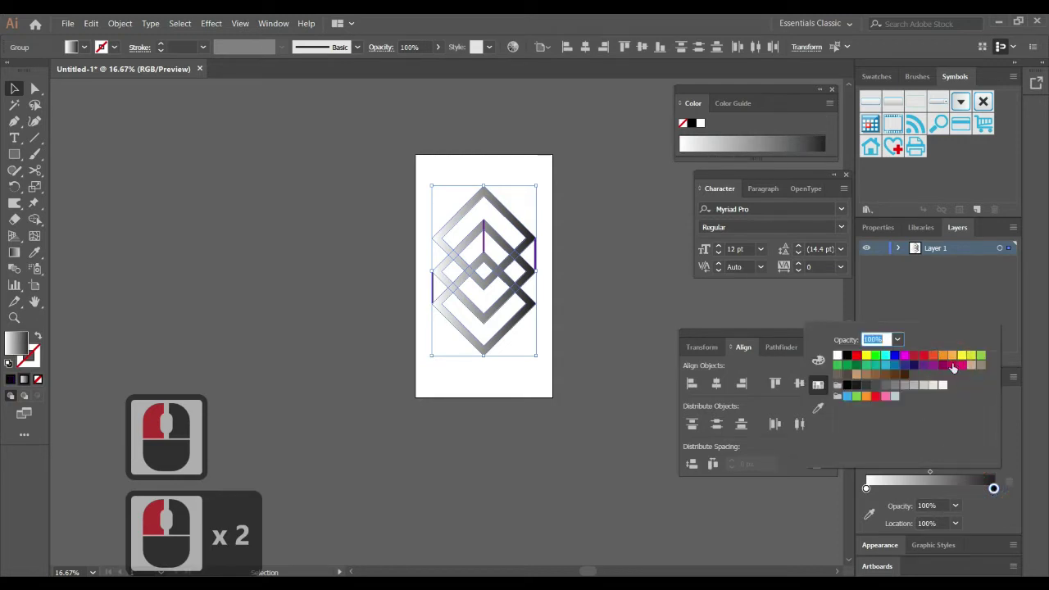
left_click(950, 367)
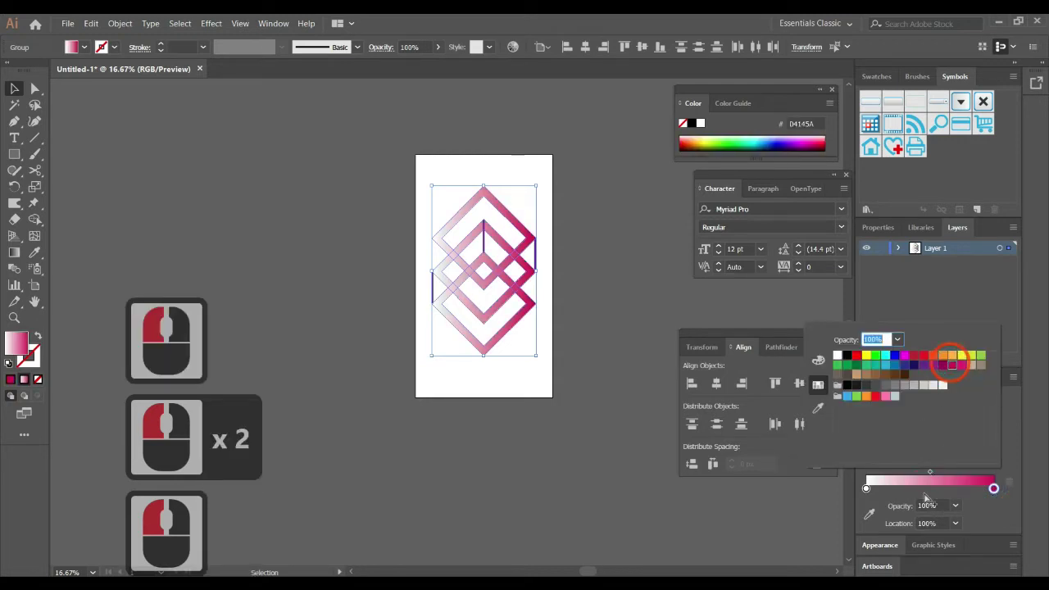
double_click(940, 366)
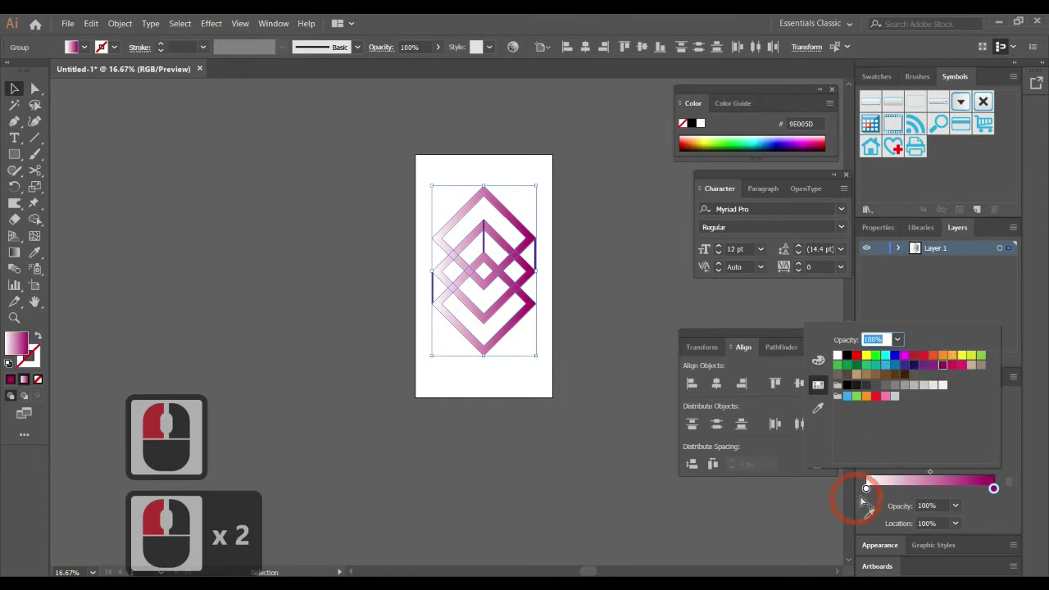
Step: Set the start color stop of the diamonds' gradient to the orange swatch F15A24
double_click(868, 489)
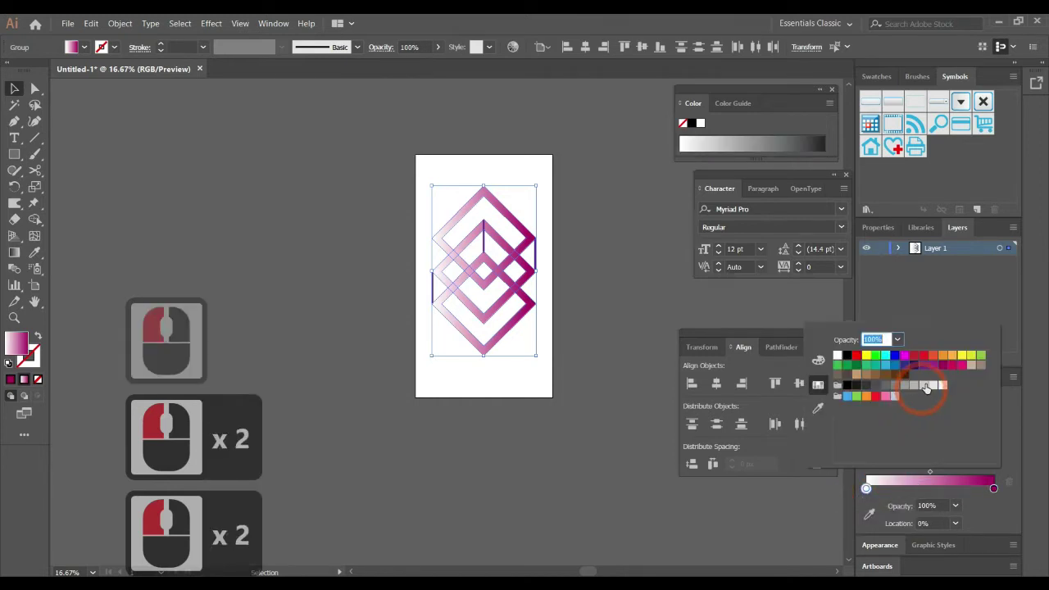
left_click(932, 355)
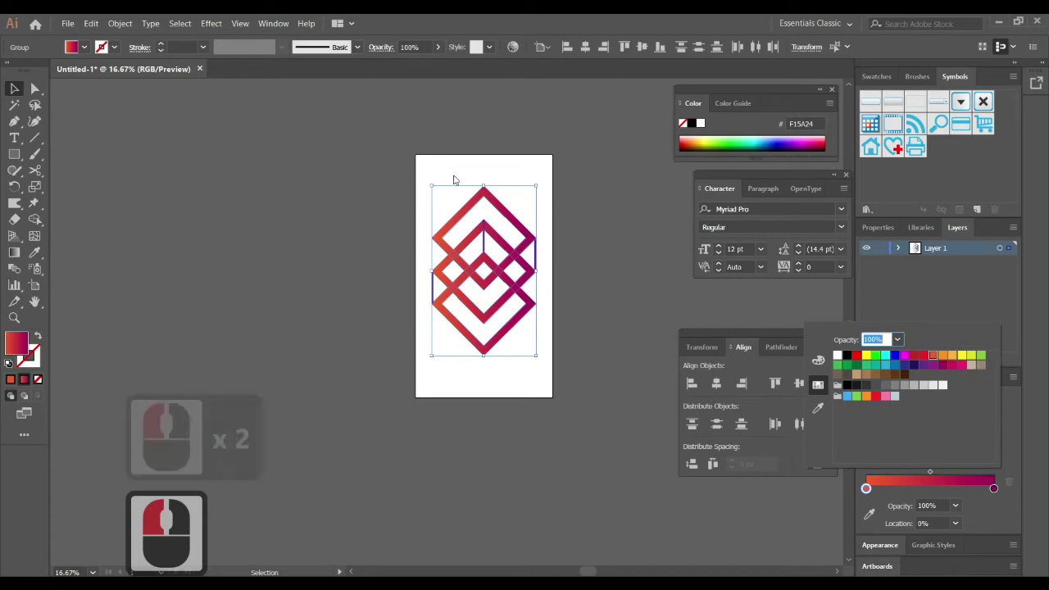
left_click(36, 219)
left_click(501, 219)
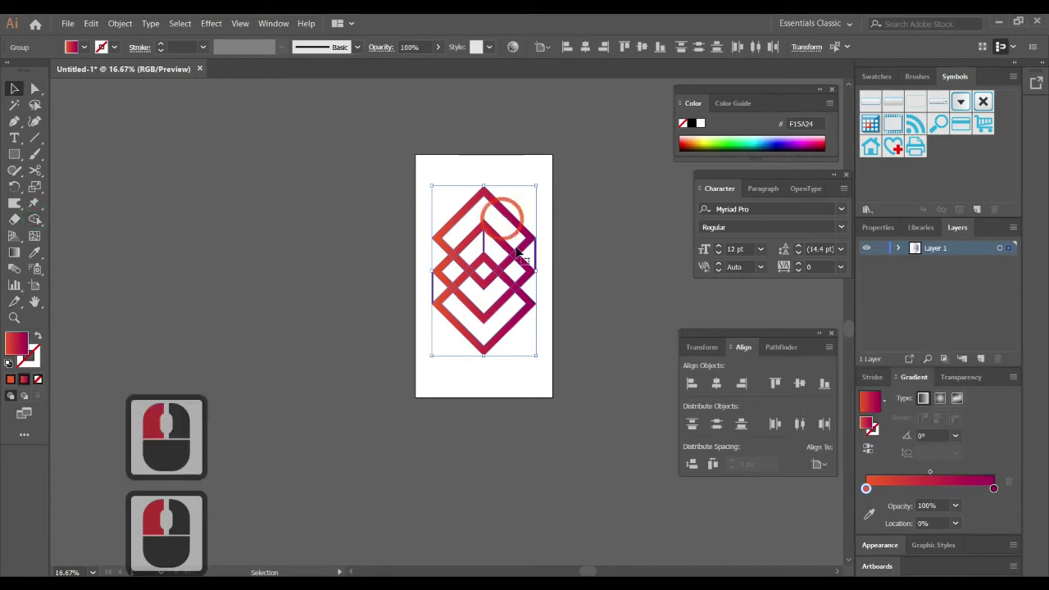
scroll(519, 251, "up", 2)
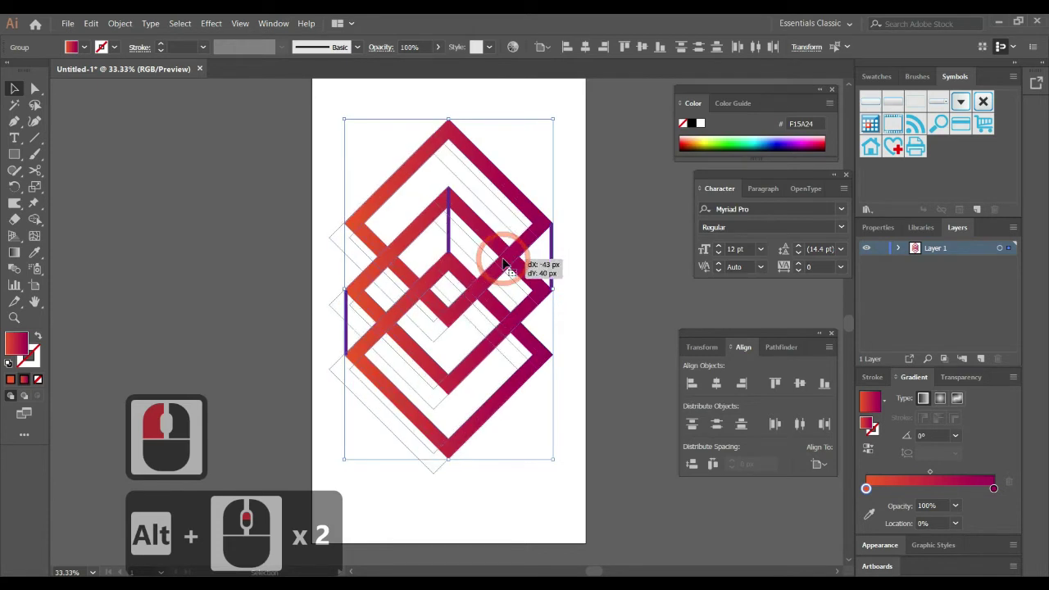
left_click(510, 261)
key("ctrl+z")
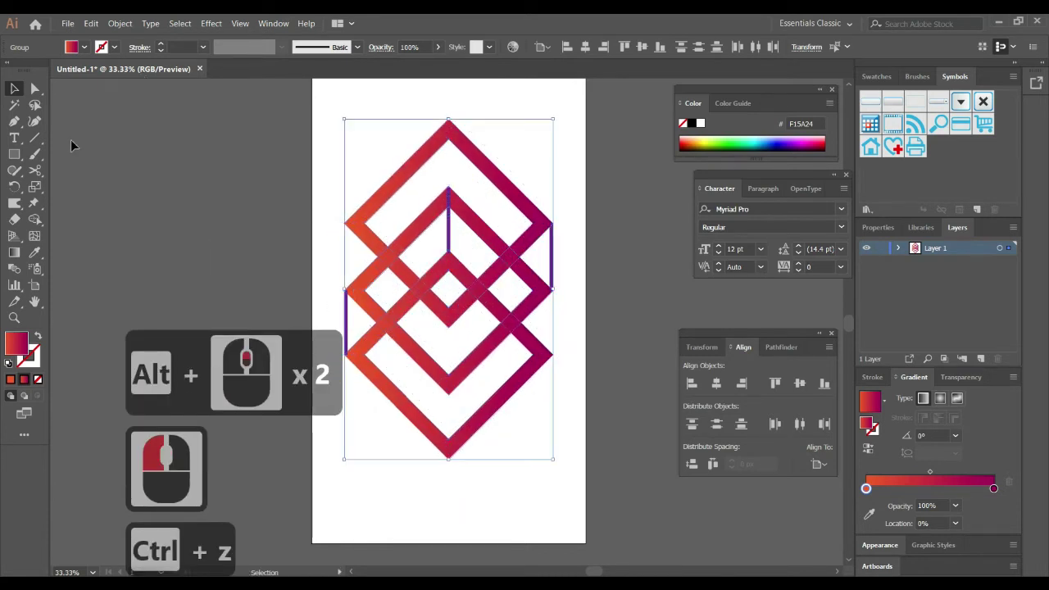
left_click(34, 204)
left_click(35, 204)
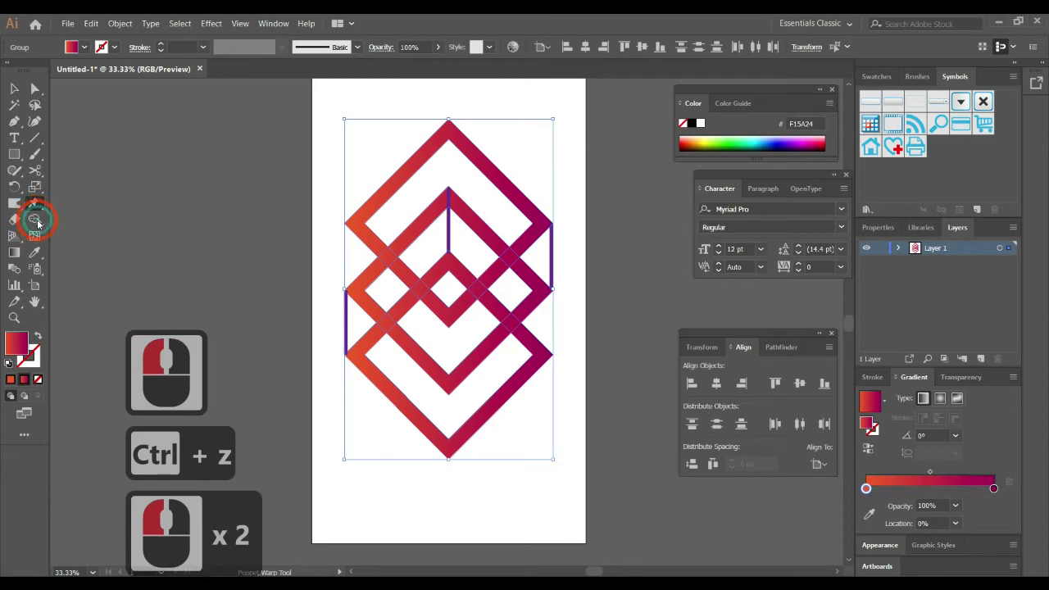
Step: Merge the segments at the diamonds' crossings with the Shape Builder so the bands interweave over and under, and deselect the artwork
key("shift+m")
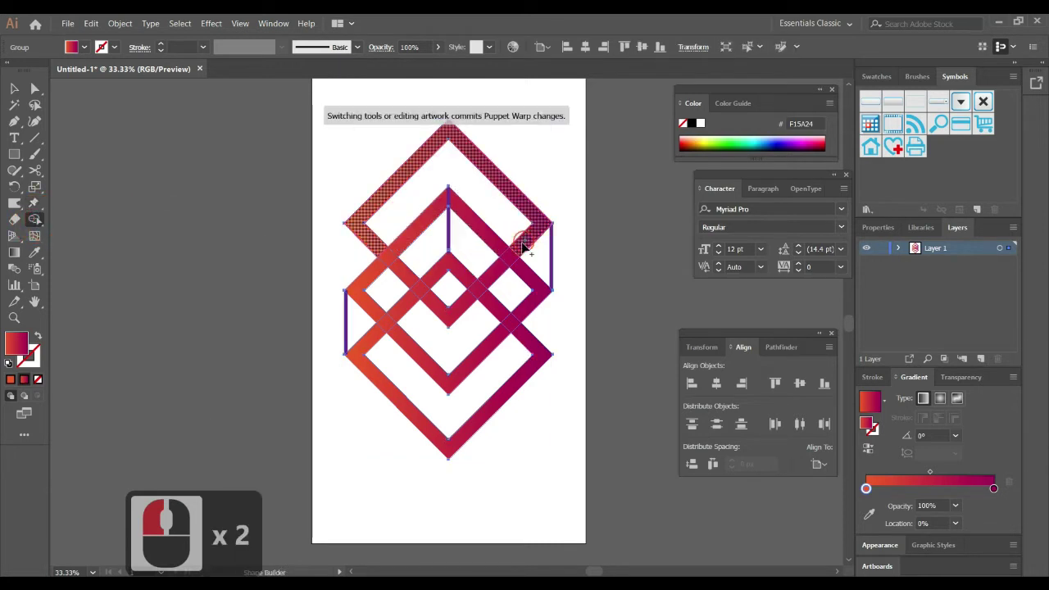
left_click(506, 264)
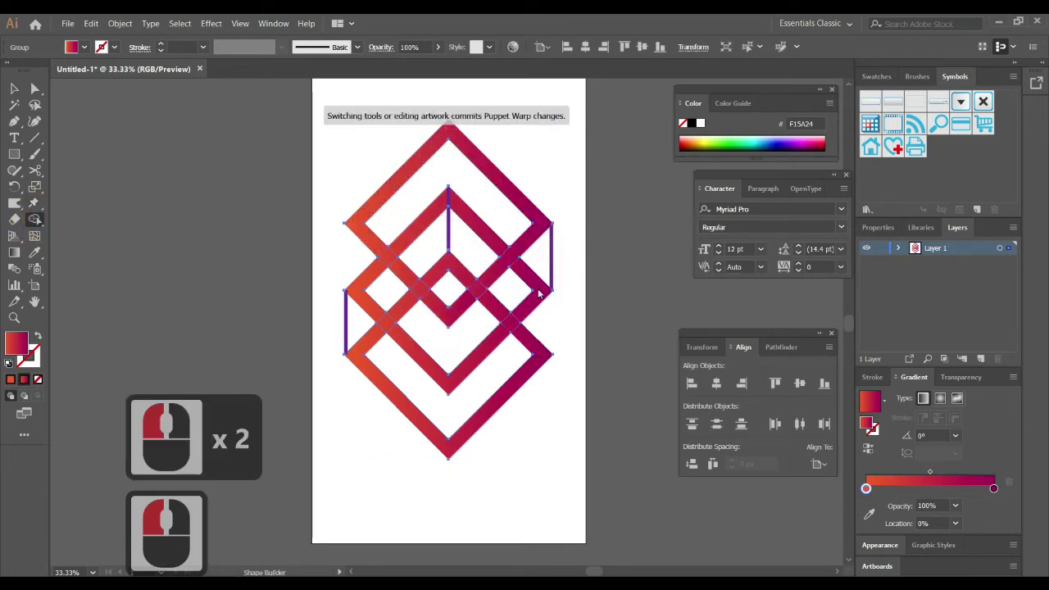
left_click(414, 295)
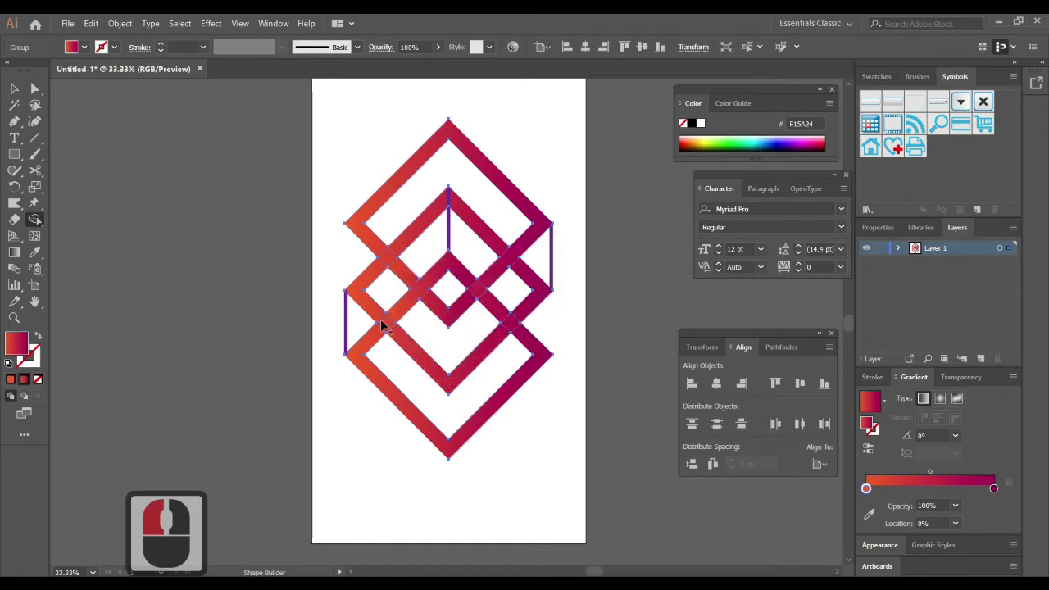
left_click_drag(382, 267, 402, 246)
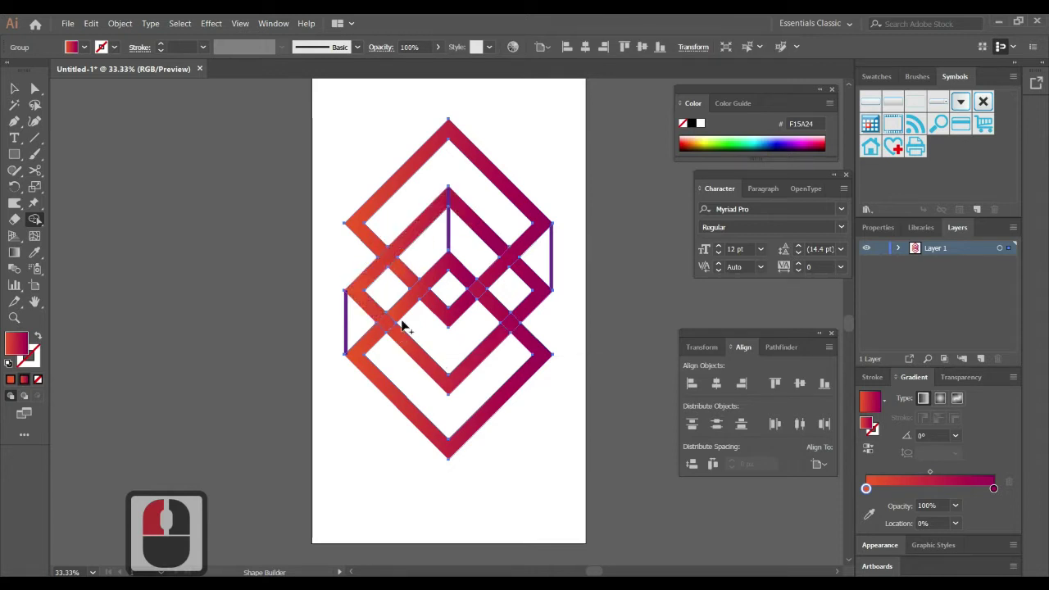
left_click_drag(522, 313, 494, 336)
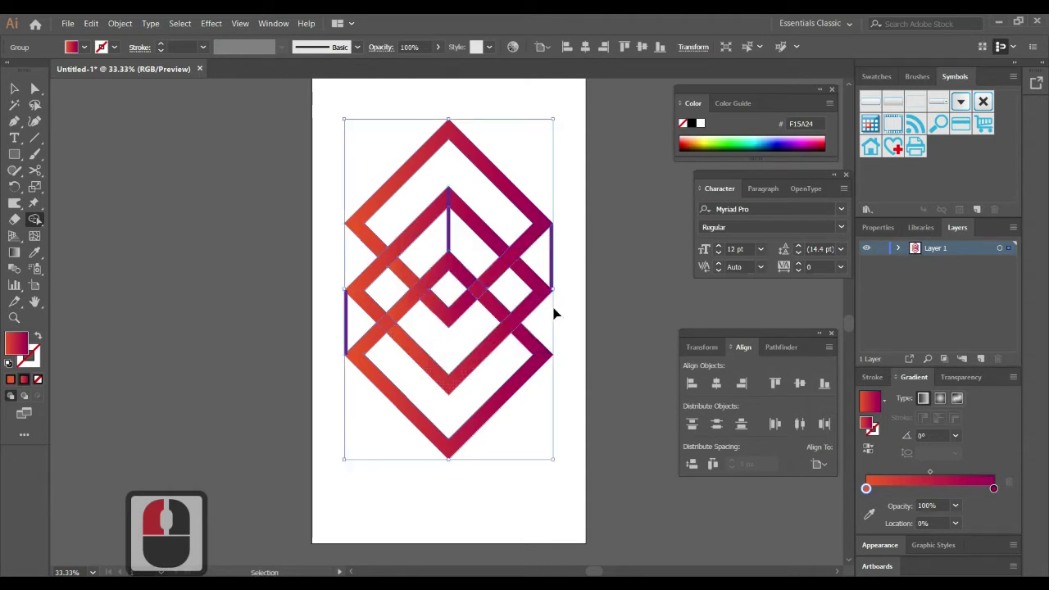
key("ctrl+z")
left_click(502, 313)
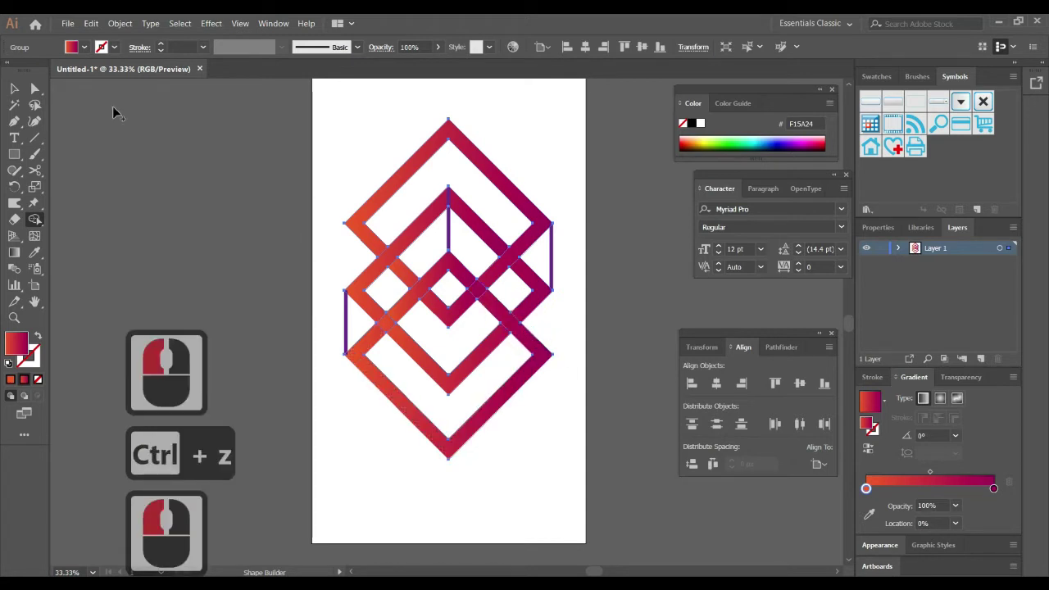
left_click(13, 86)
left_click(278, 174)
left_click(599, 278)
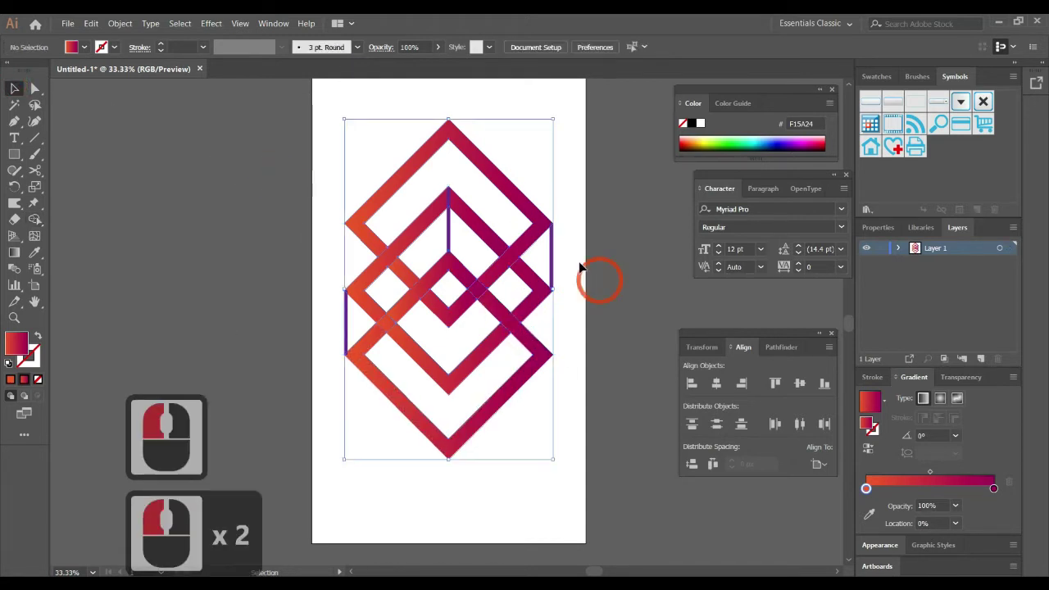
Step: Select the three vertical connecting lines together and expand their strokes into filled shapes
left_click(552, 256)
left_click(447, 236, "shift")
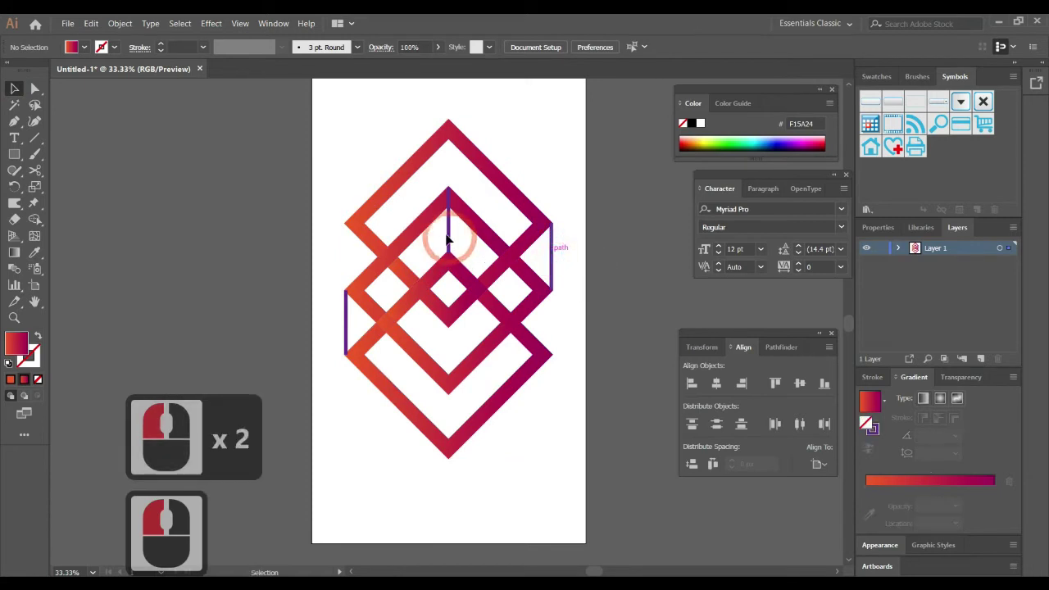
left_click(346, 314, "shift")
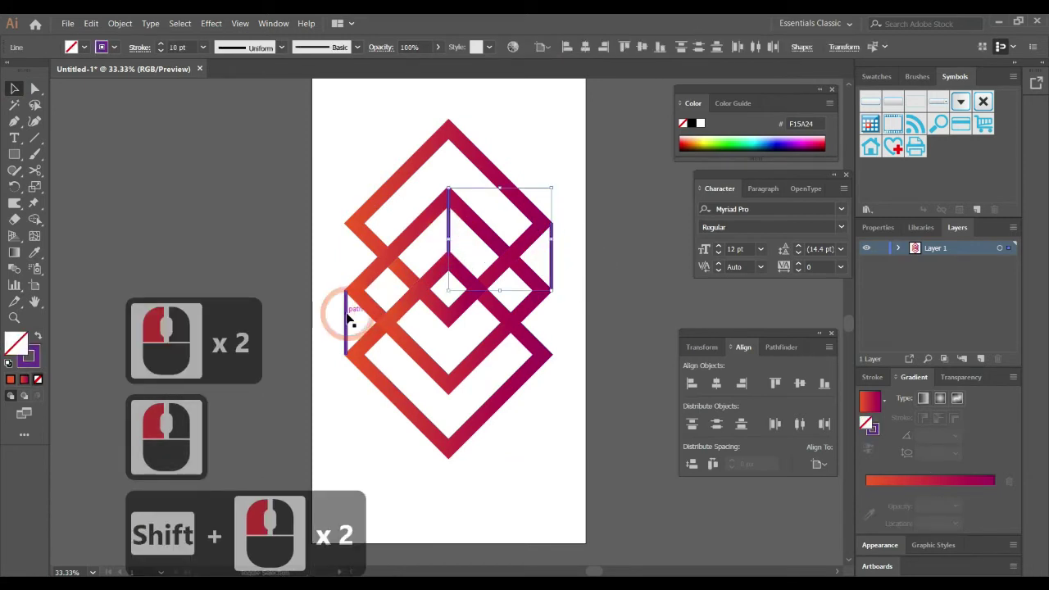
left_click(119, 23)
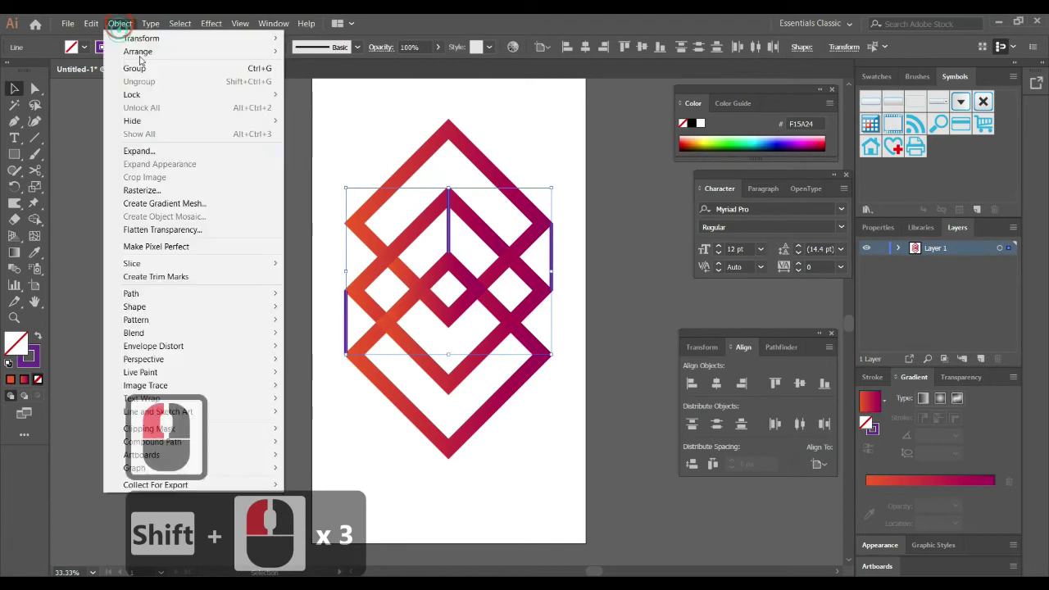
left_click(179, 146)
left_click(494, 379)
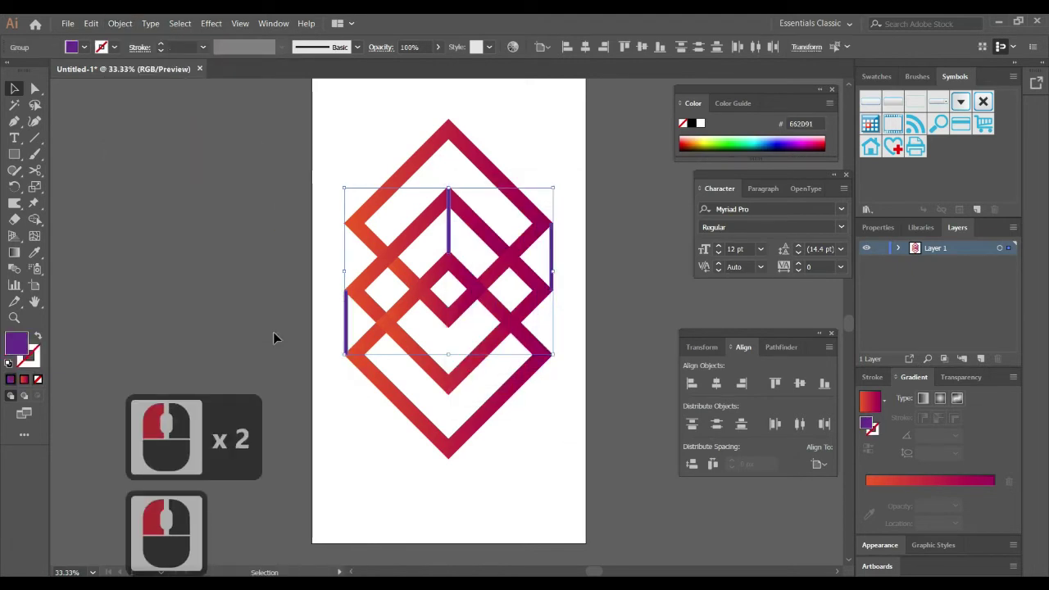
Step: Copy the diamonds' orange-to-magenta gradient onto the expanded lines with the Eyedropper and redraw it diagonally across all three at about -27.3°
left_click(34, 252)
left_click(443, 271)
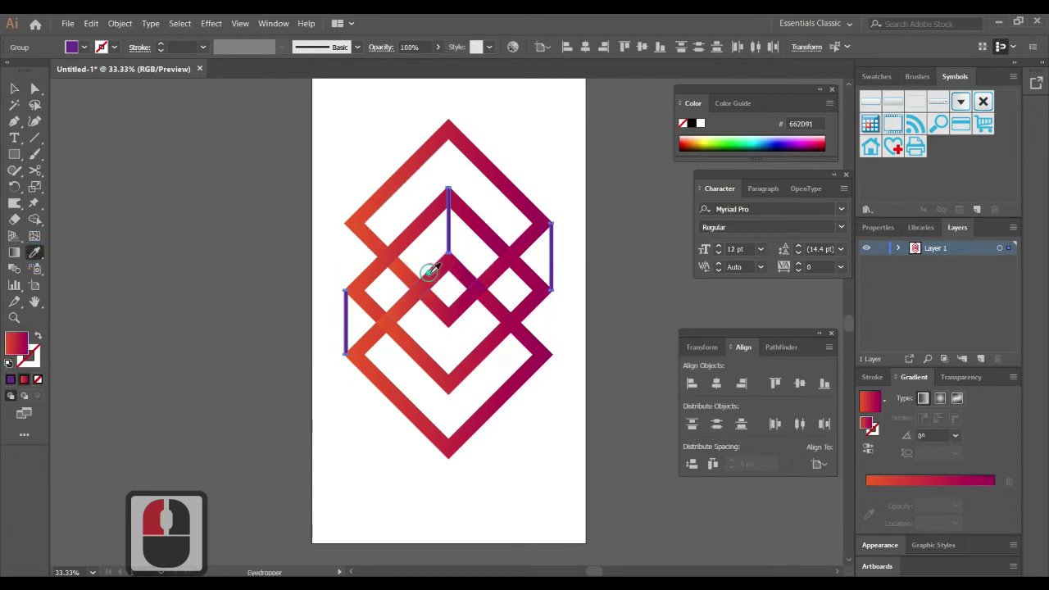
left_click(15, 253)
left_click(321, 194)
left_click_drag(340, 196, 541, 301)
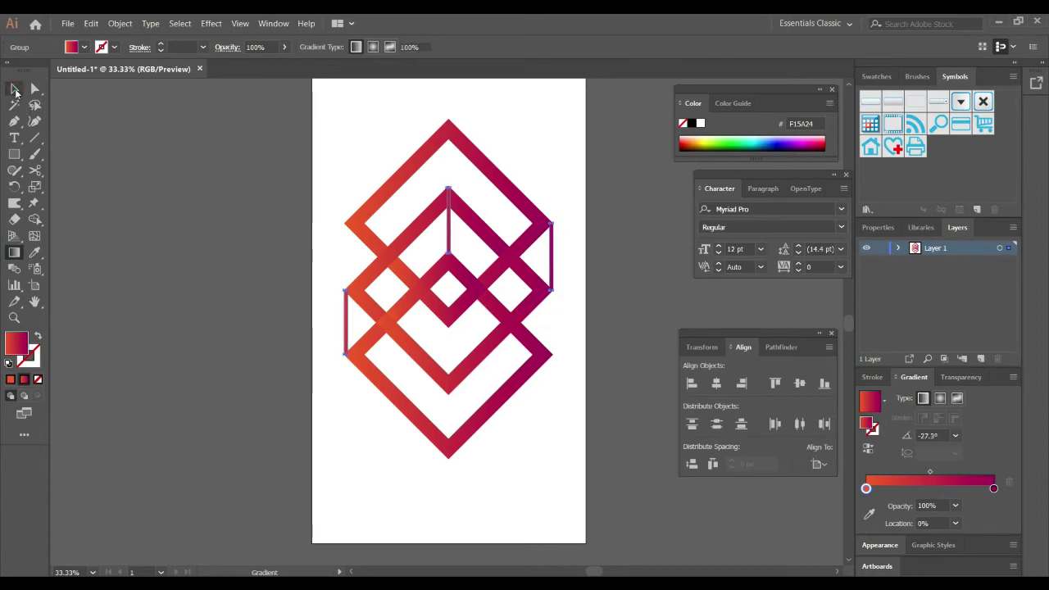
left_click(14, 89)
left_click(336, 174)
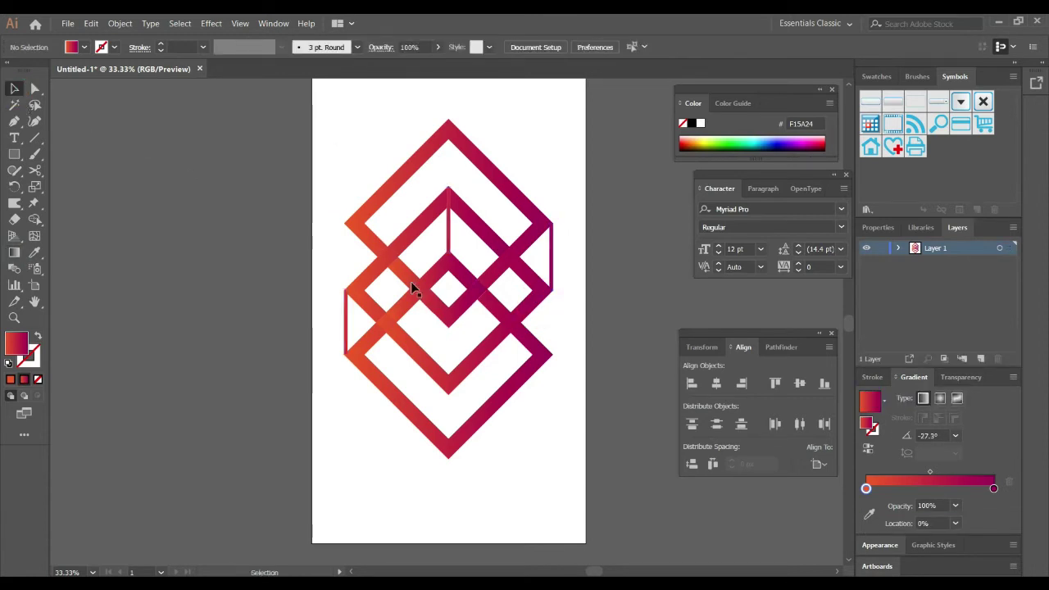
Step: Draw a gradient-filled rectangle covering the whole artboard and send it to the back behind the logo
key("space")
left_click_drag(488, 284, 485, 273)
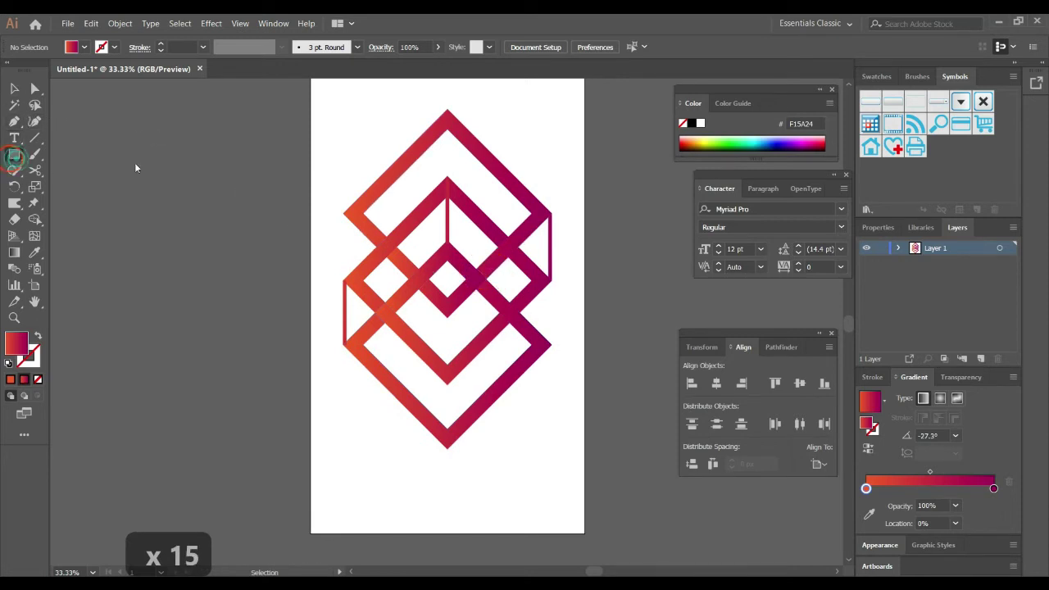
scroll(311, 114, "down", 2)
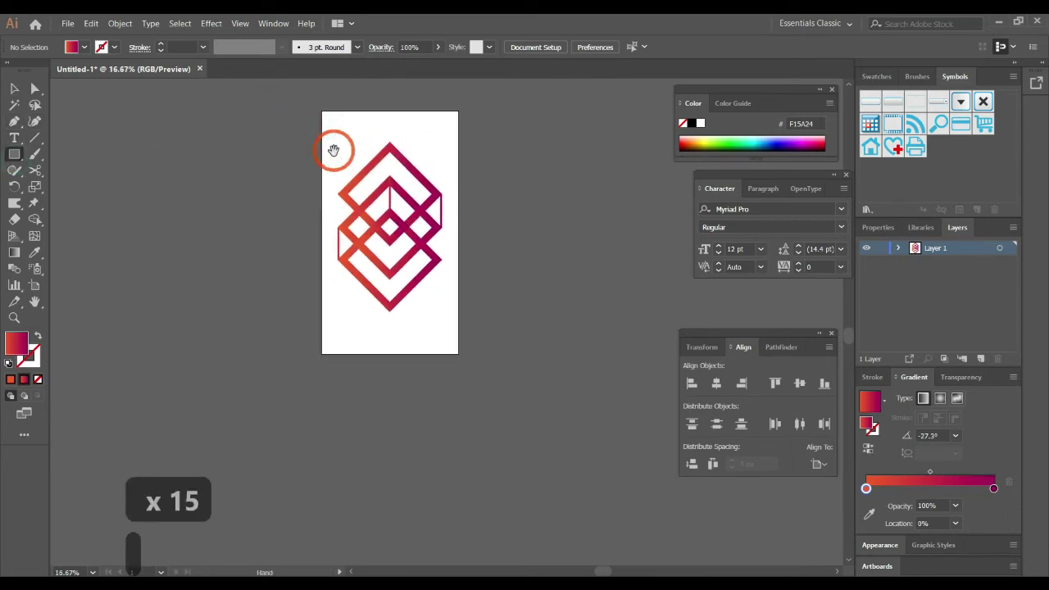
left_click_drag(321, 112, 458, 354)
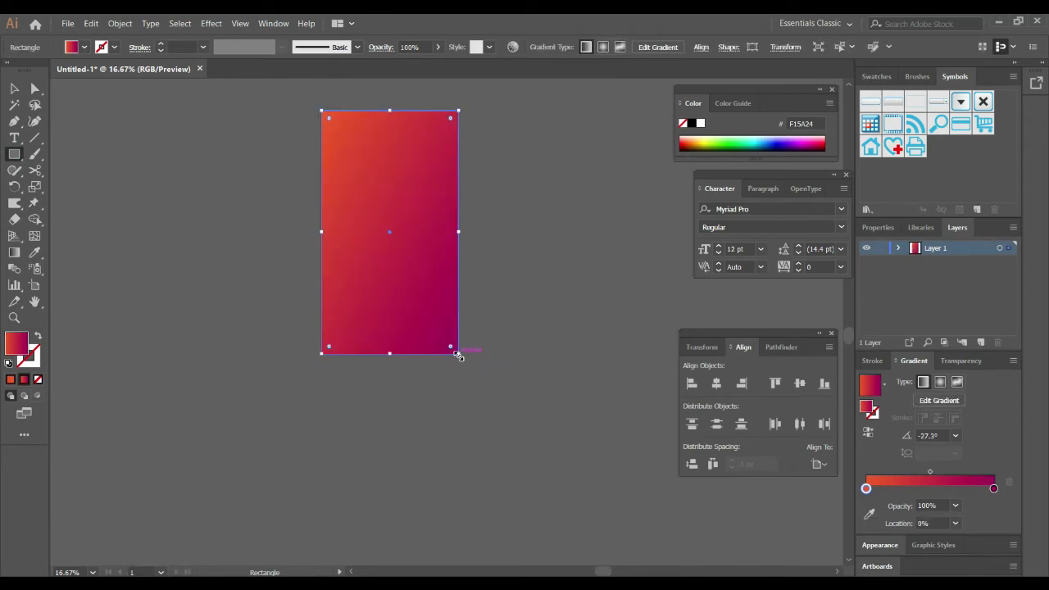
key("shift")
key("ctrl+shift+bracketleft")
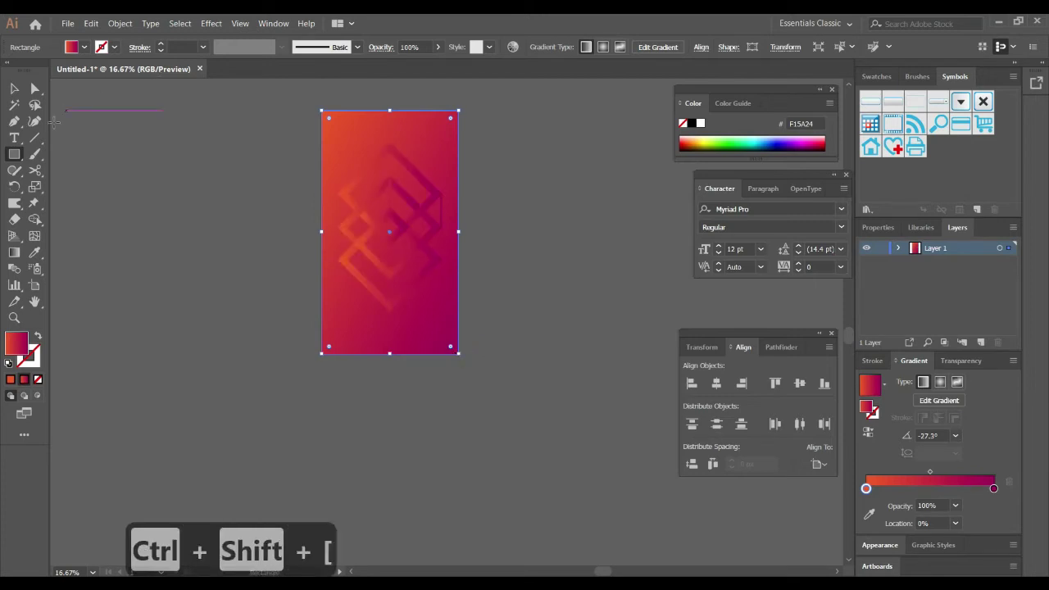
Step: Redraw the background rectangle's gradient from orange at the lower-right corner up into magenta, at an angle of about 107.8°, and deselect it
left_click(16, 253)
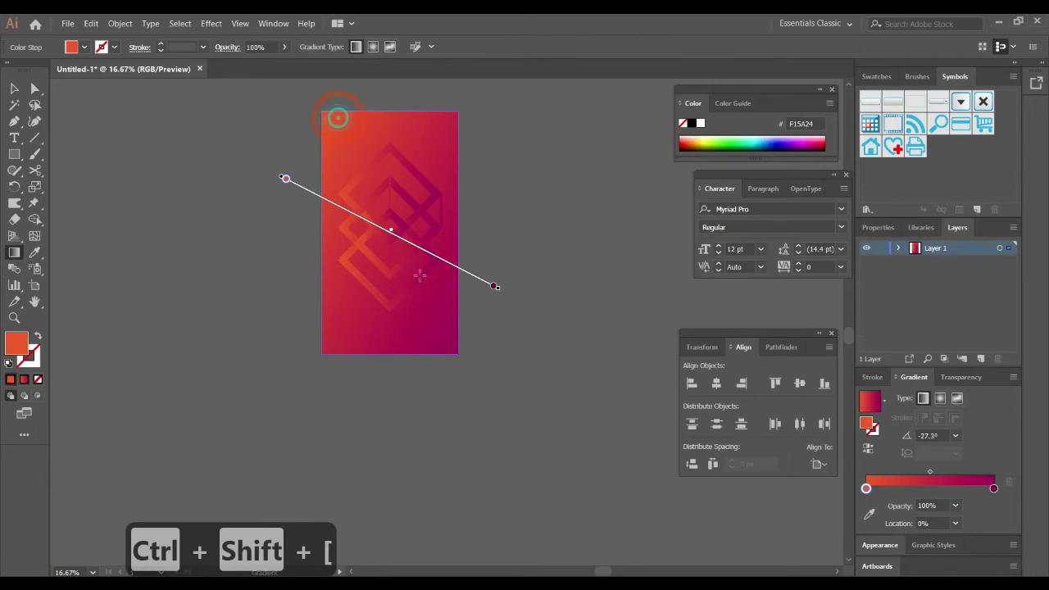
left_click_drag(335, 117, 369, 156)
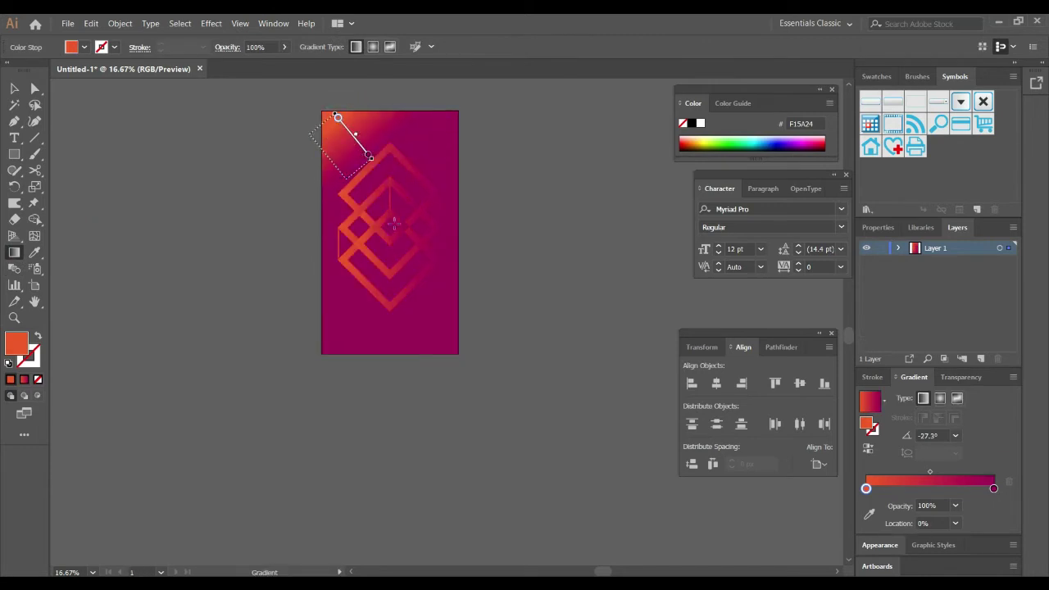
left_click_drag(457, 365, 433, 290)
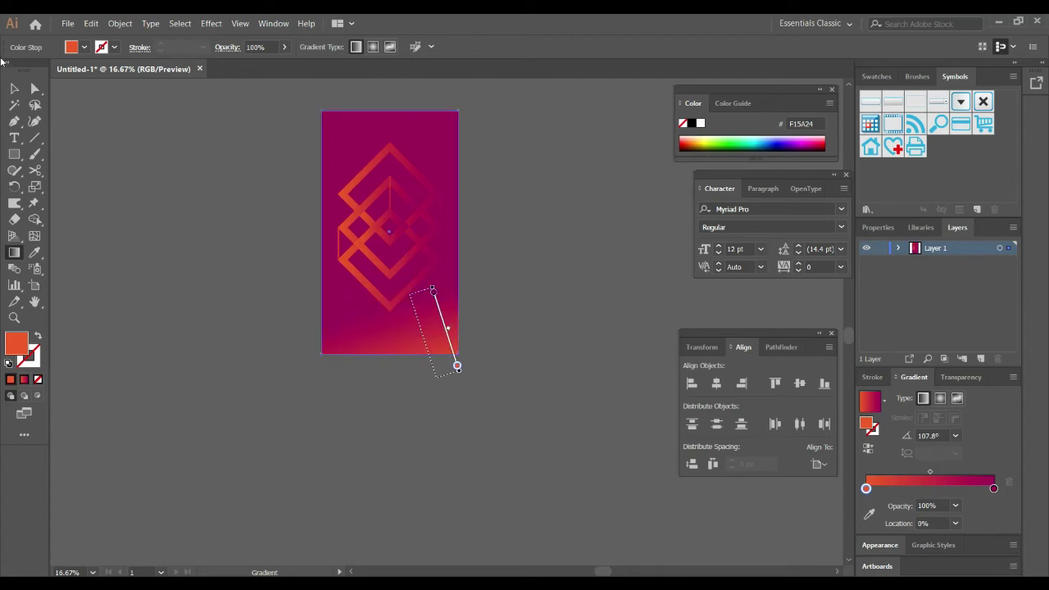
left_click(14, 88)
left_click(513, 186)
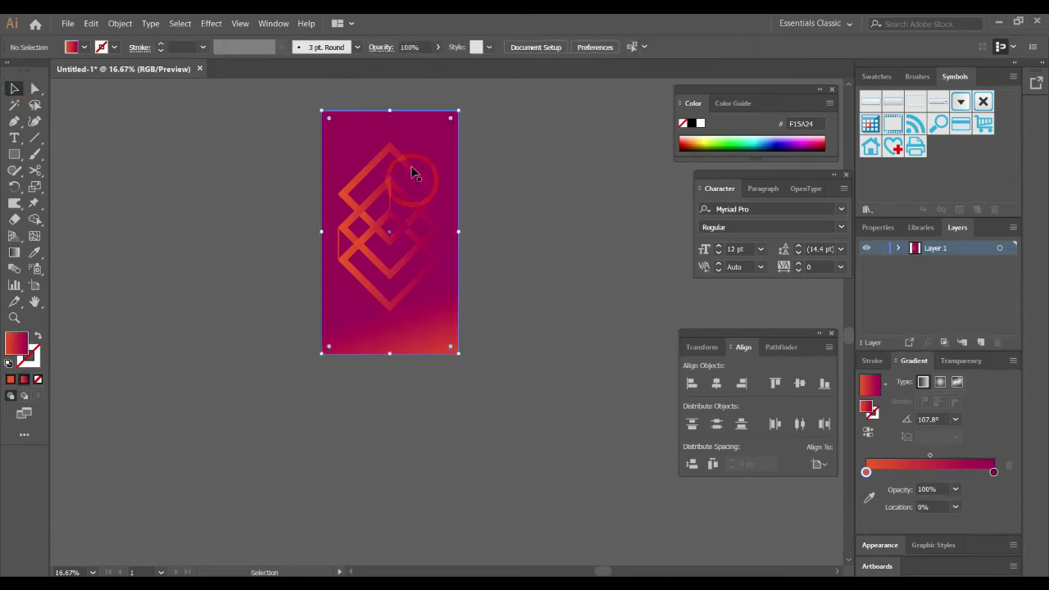
scroll(411, 168, "up", 1, "alt")
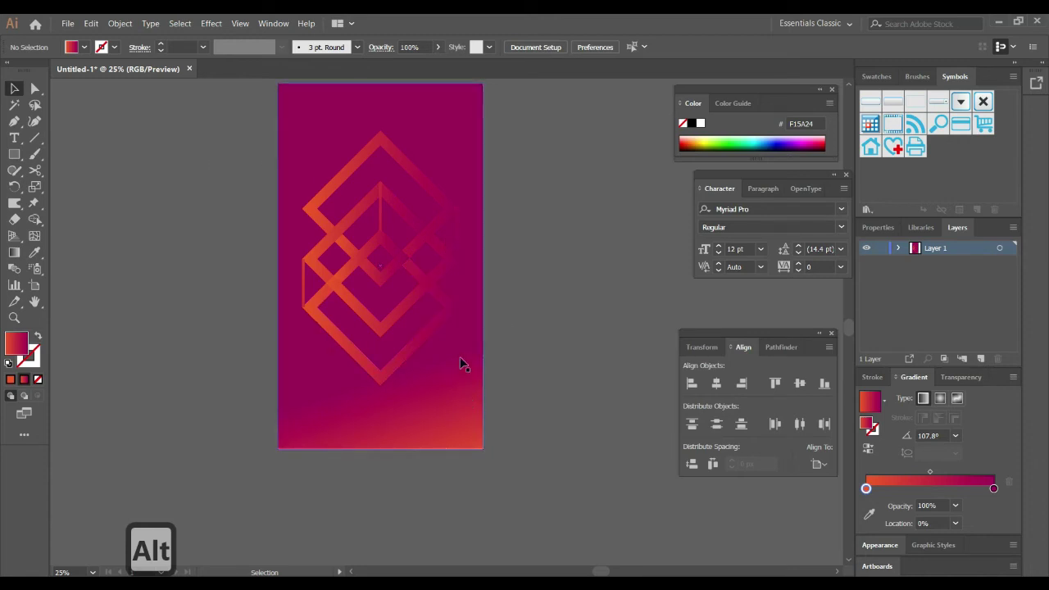
left_click_drag(954, 492, 935, 490)
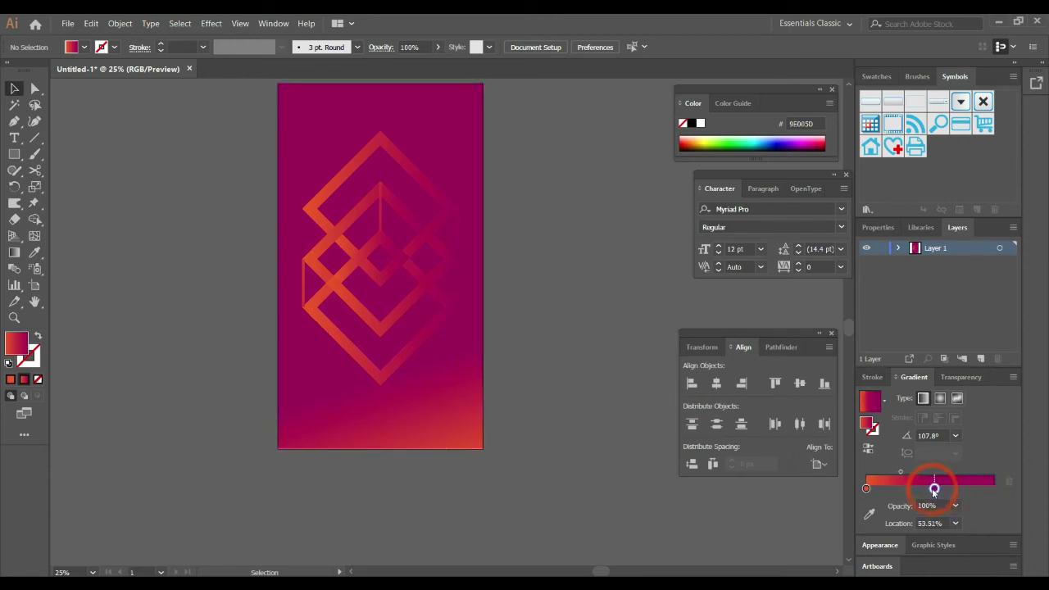
left_click_drag(867, 490, 995, 489)
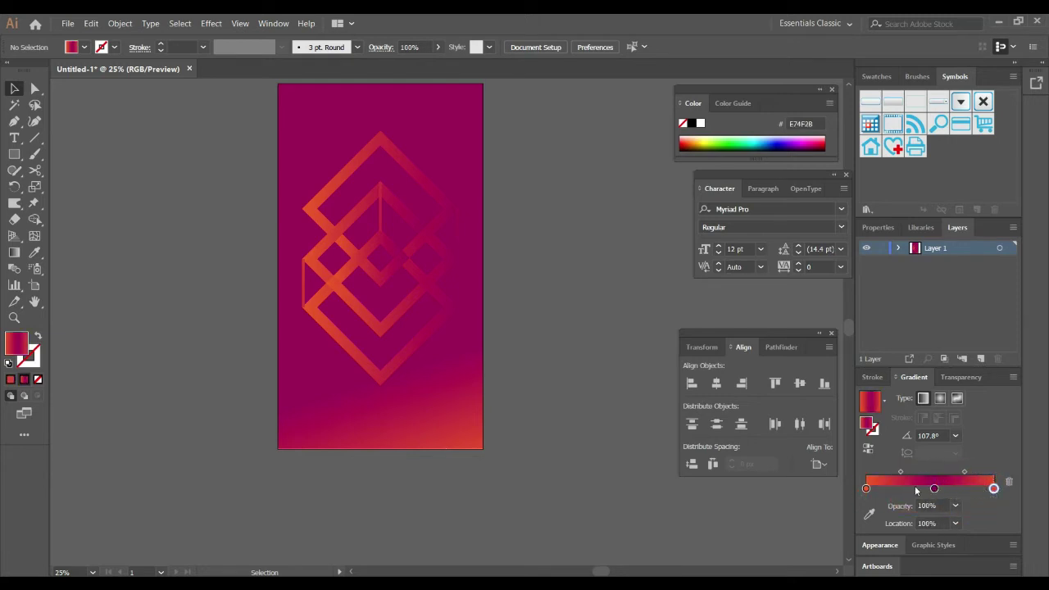
Step: Try an orange-magenta-orange gradient on the background rectangle, and restore the two-stop gradient with the magenta stop at 100%
left_click(452, 429)
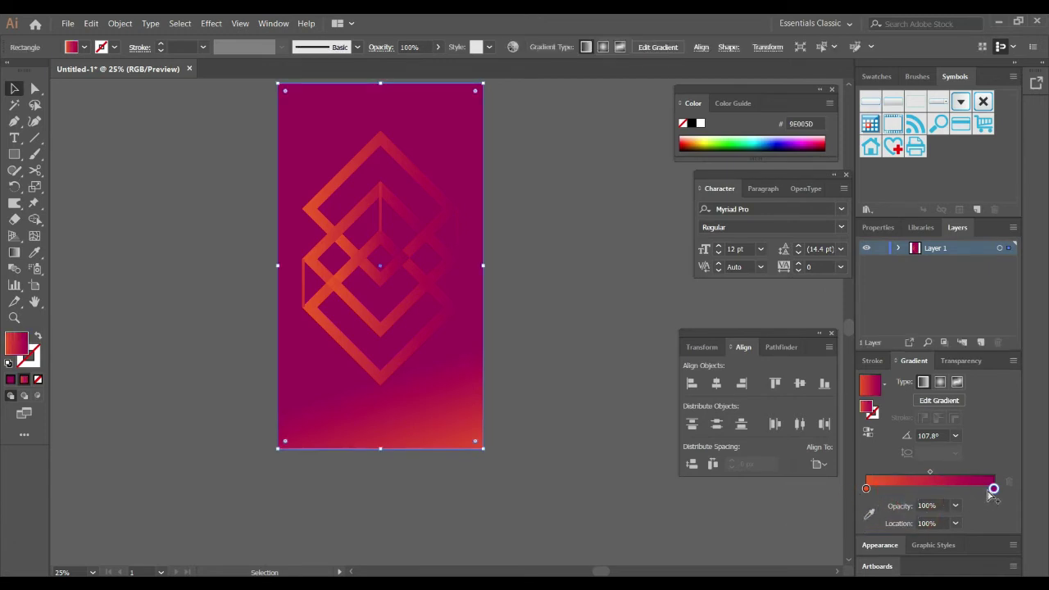
mouse_move(994, 492)
left_mouse_down()
mouse_move(929, 489)
mouse_move(1006, 493)
left_mouse_up()
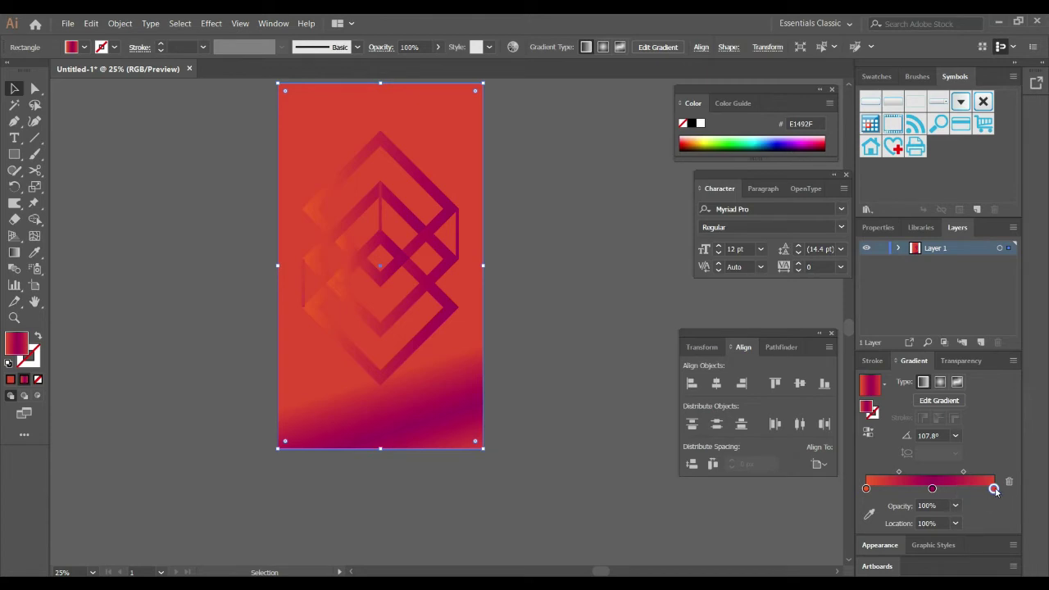
left_click_drag(994, 489, 965, 494)
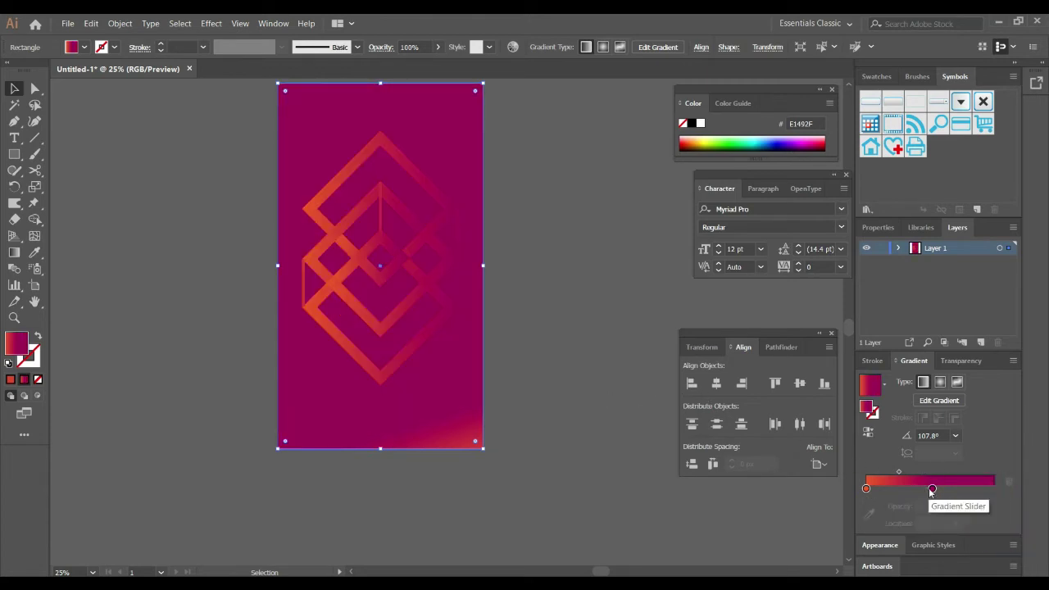
left_click_drag(932, 489, 993, 489)
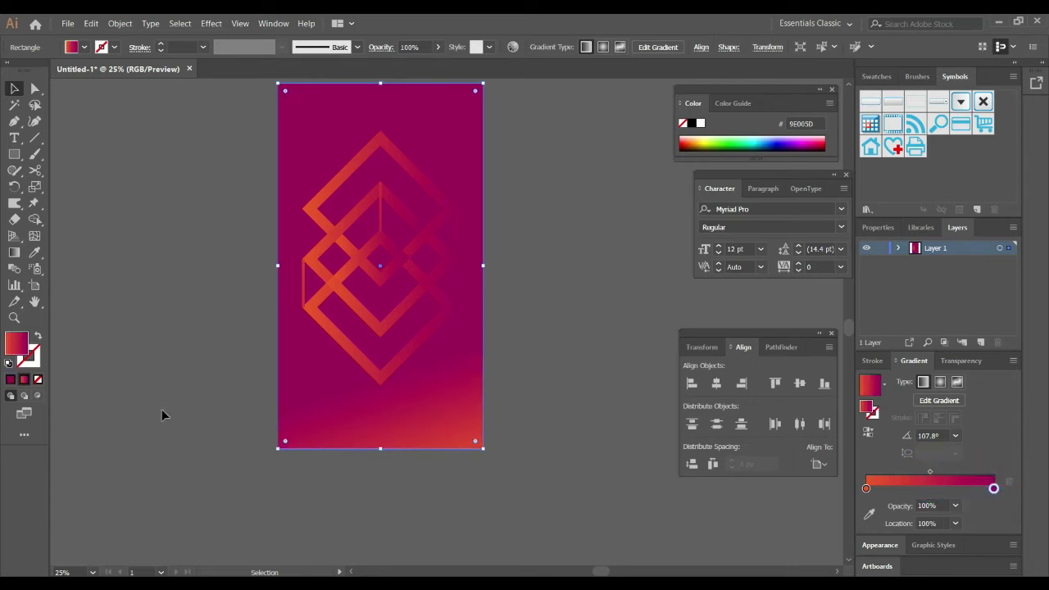
Step: Fill the background rectangle with solid magenta 9E005D and lock it in the layer stack
left_click(10, 380)
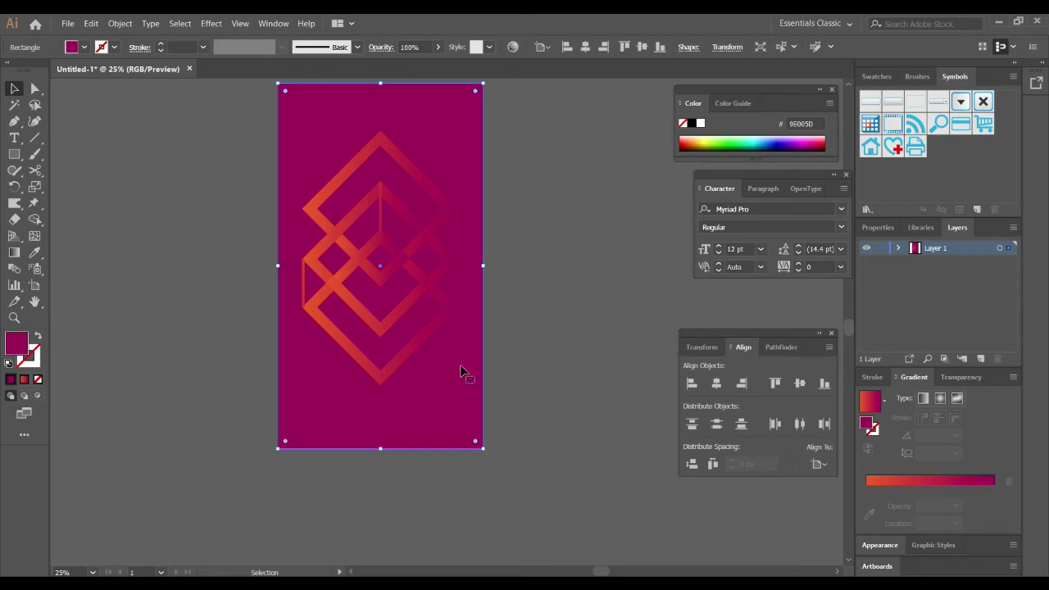
scroll(373, 233, "up", 1)
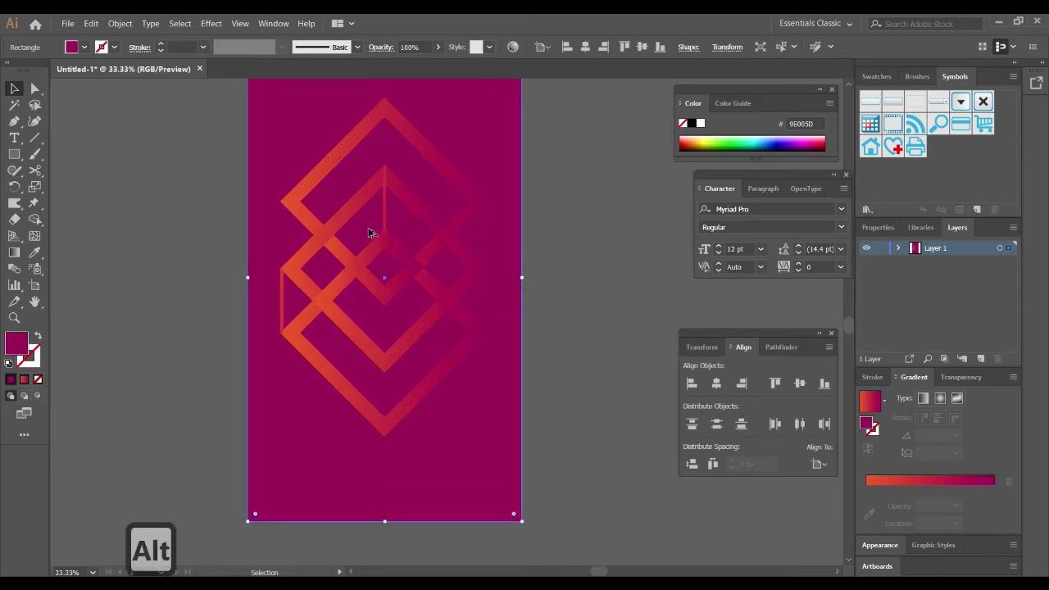
scroll(371, 230, "down", 1)
left_click_drag(430, 214, 449, 205)
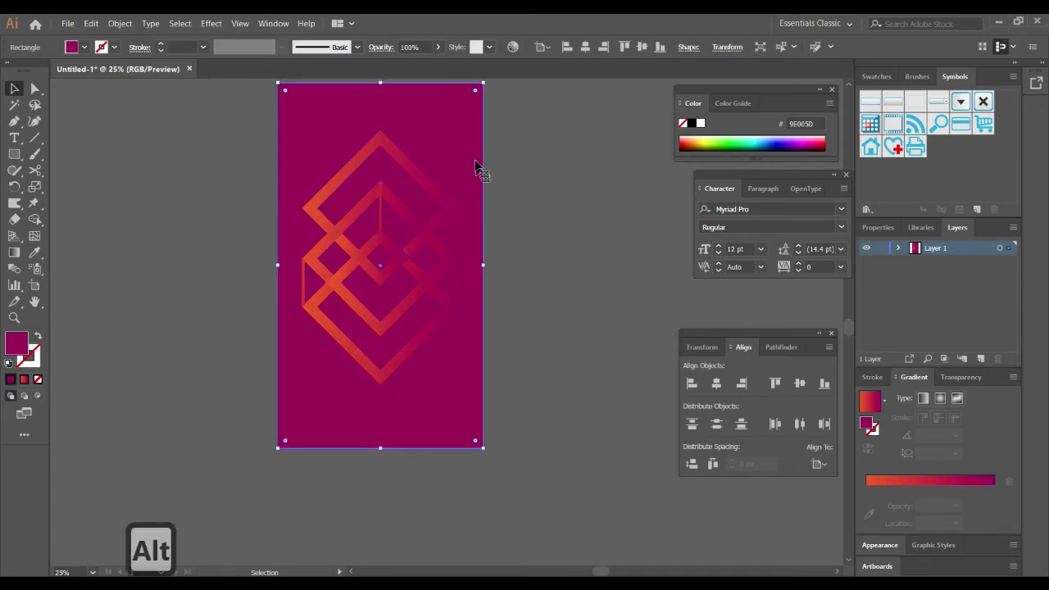
left_click(898, 247)
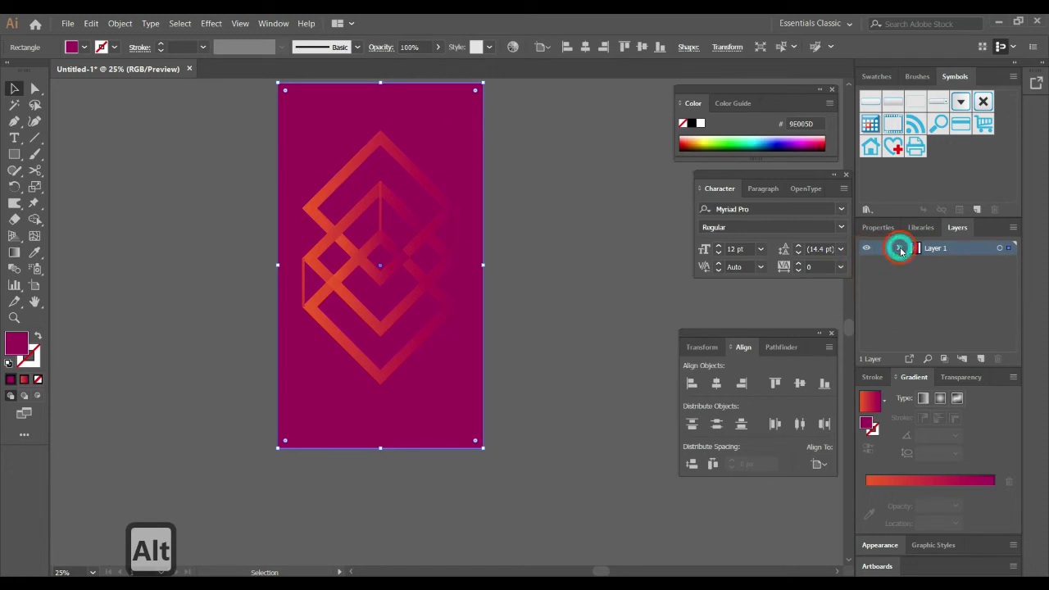
left_click(881, 320)
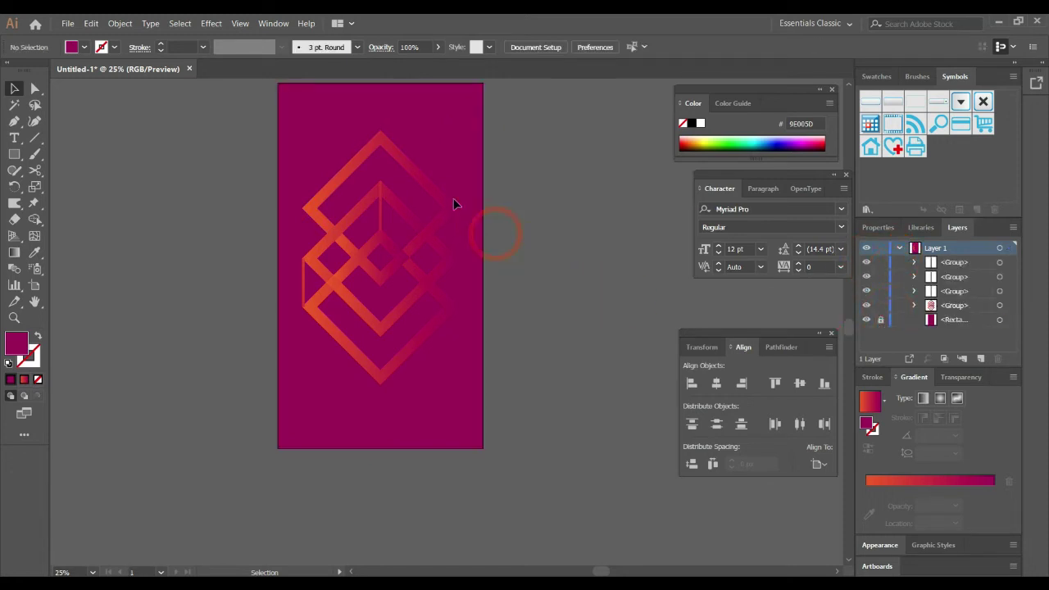
Step: Paste a copy of the diamonds group behind the original and enlarge it proportionally to nearly the artboard's width
left_click(387, 145, "alt")
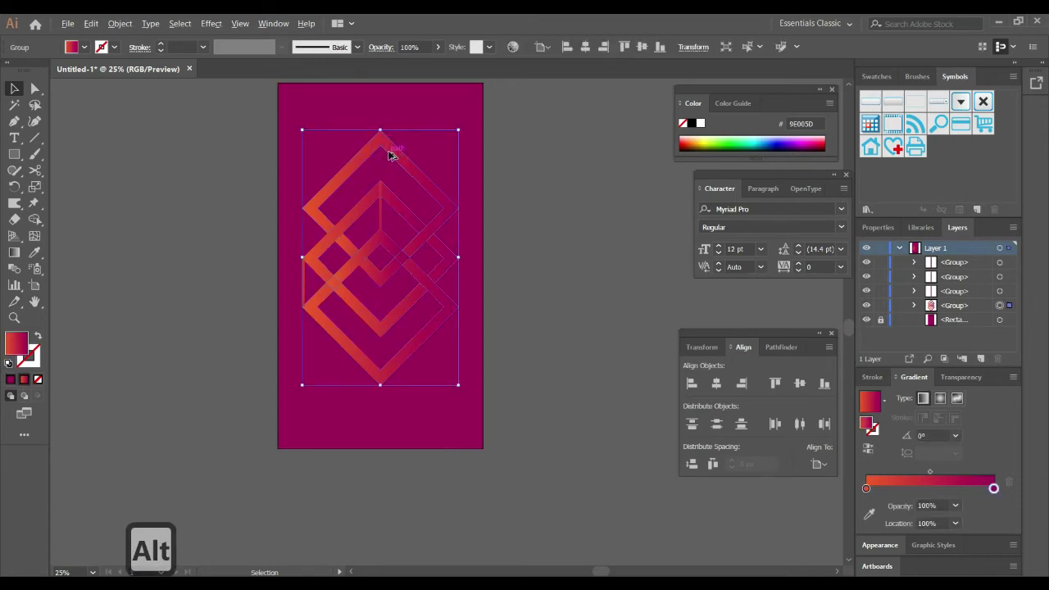
key("ctrl+c")
key("ctrl+b")
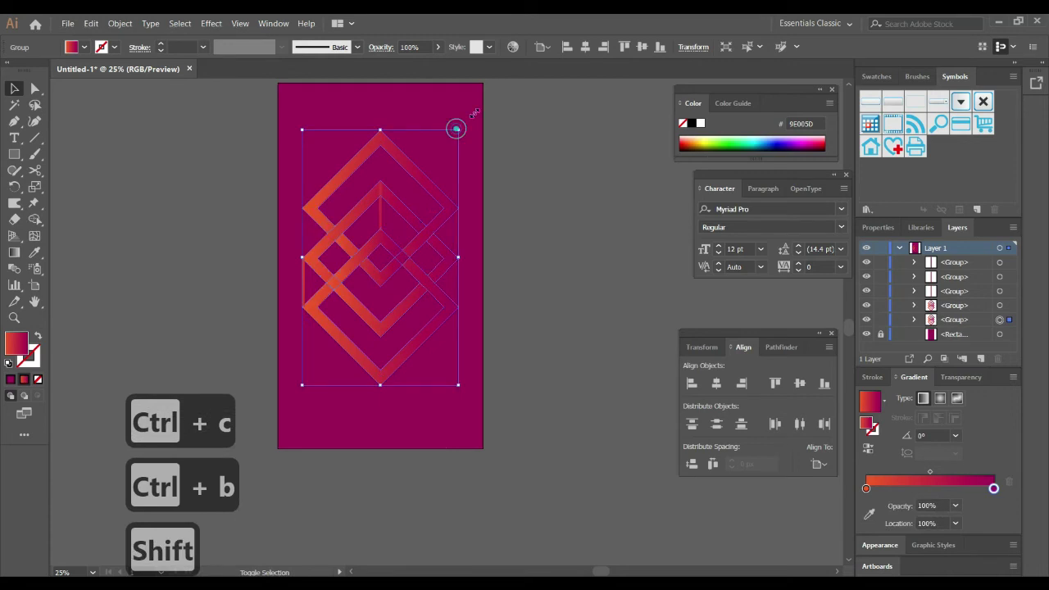
left_click_drag(457, 129, 480, 101)
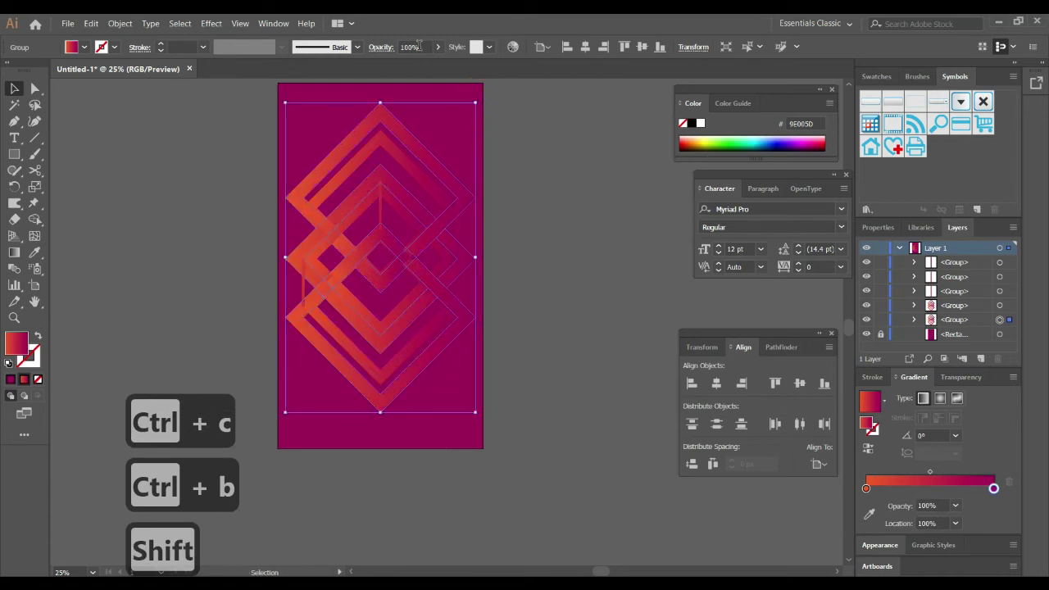
Step: Set the enlarged diamonds copy to Multiply blending at 38% opacity and deselect it
left_click(382, 47)
left_click(271, 70)
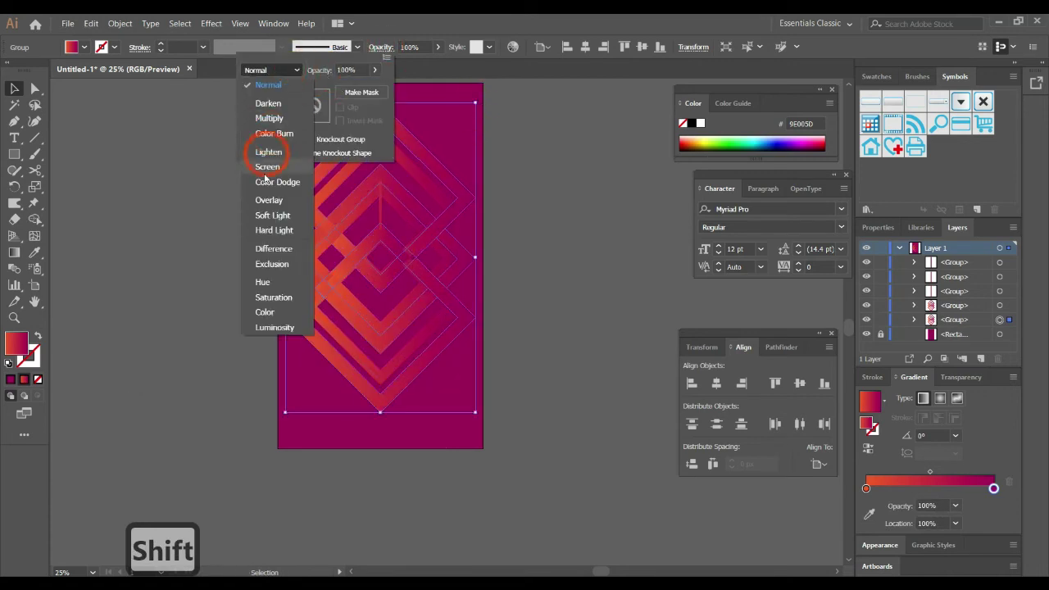
left_click(267, 167)
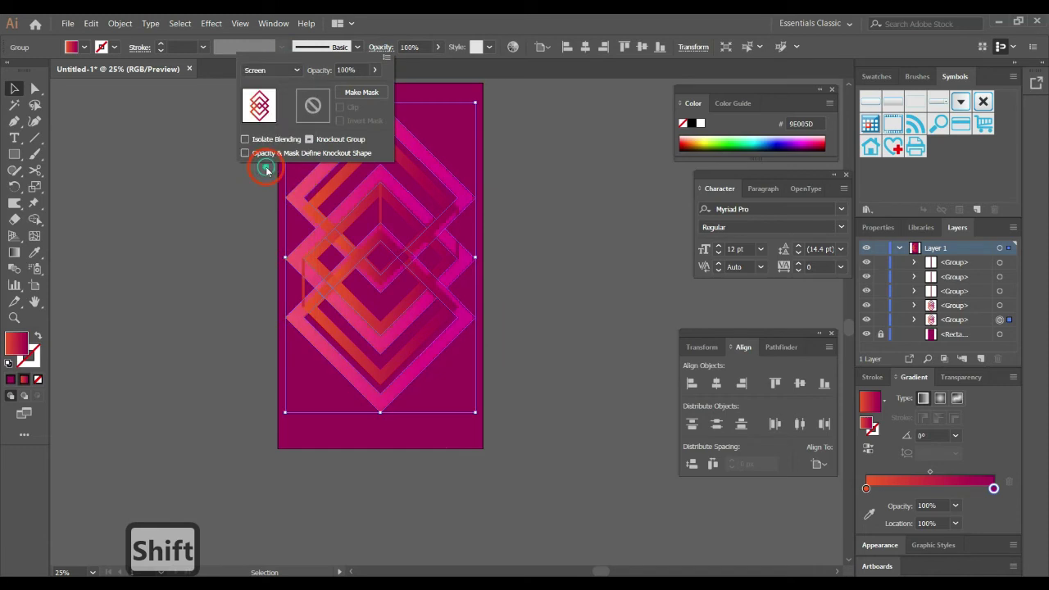
left_click(284, 73)
left_click(273, 117)
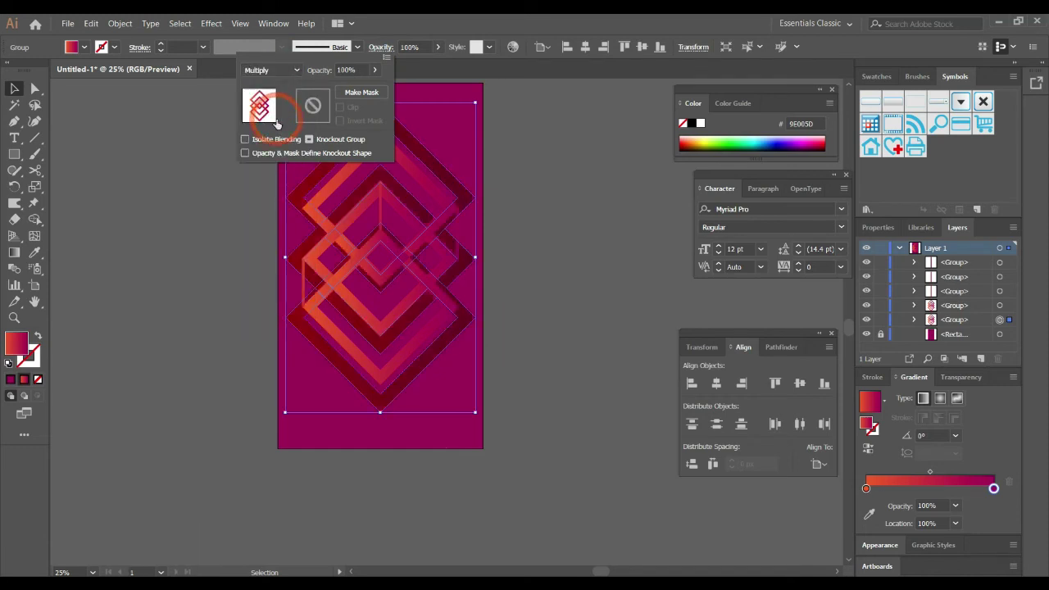
left_click(437, 46)
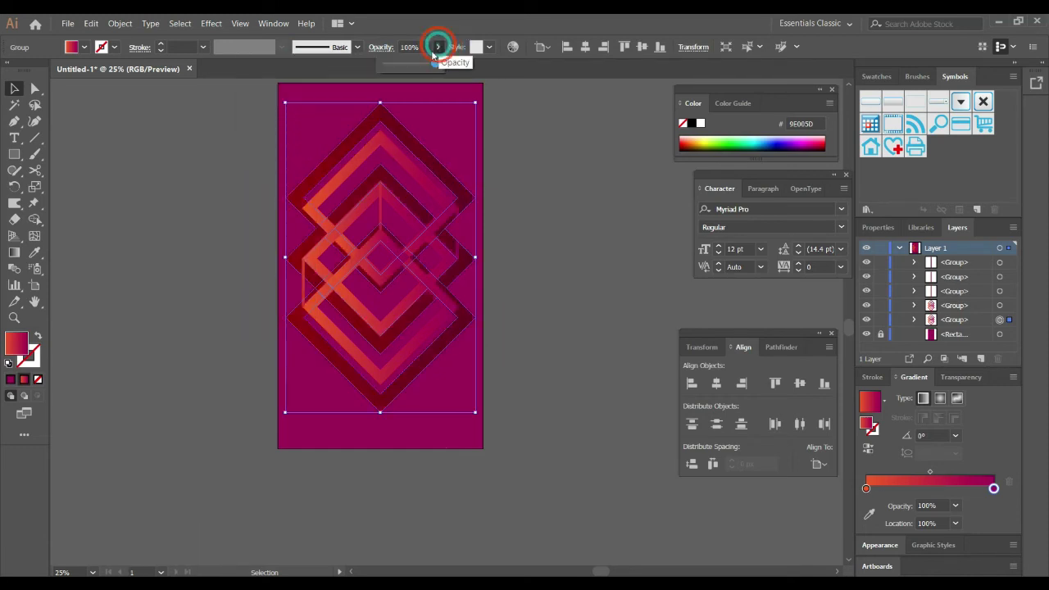
left_click_drag(438, 63, 403, 66)
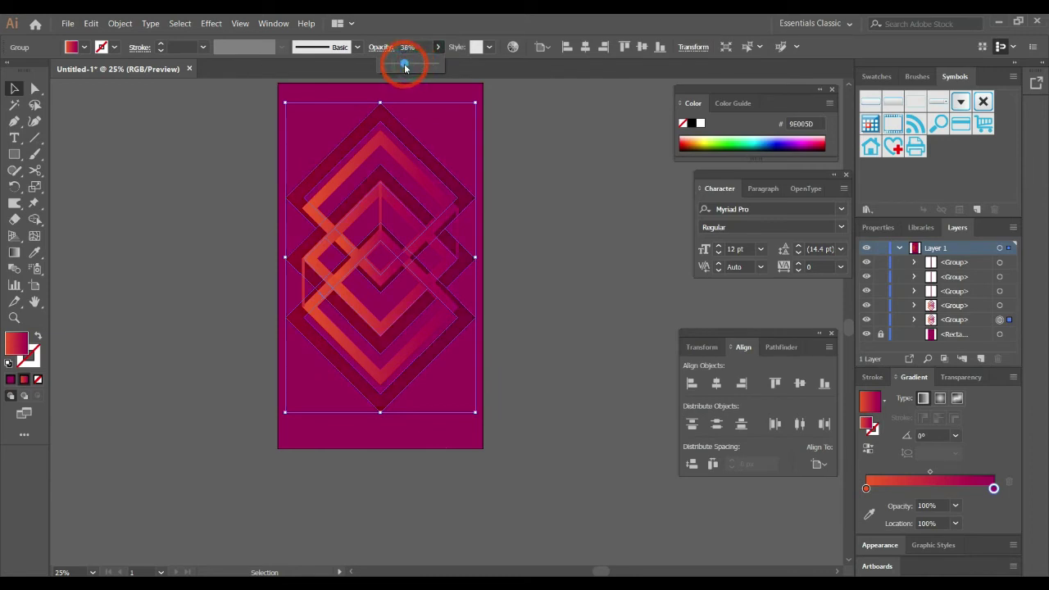
left_click(563, 165)
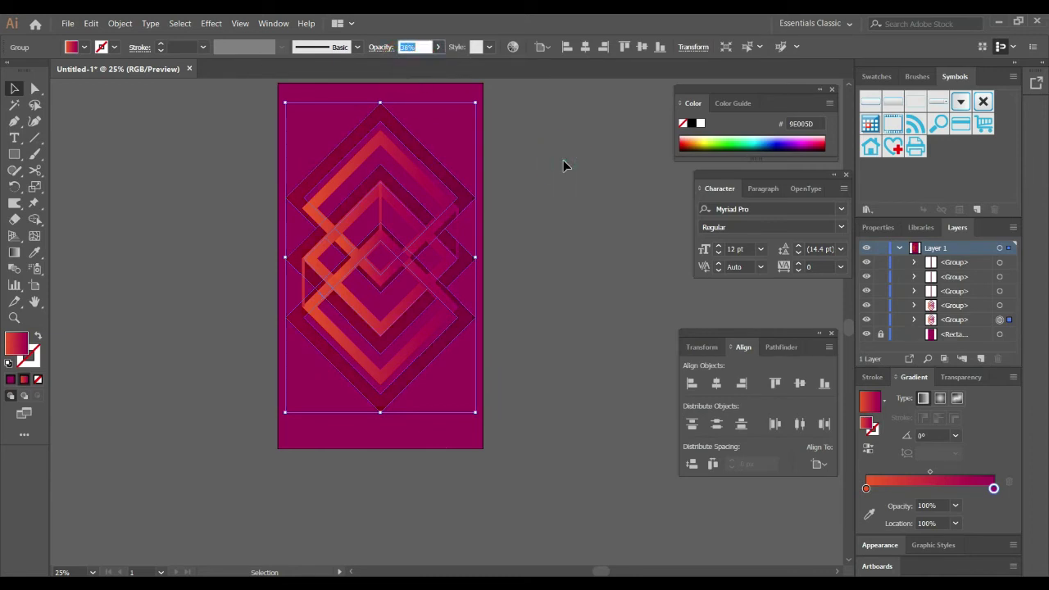
left_click(563, 154)
left_click(562, 152)
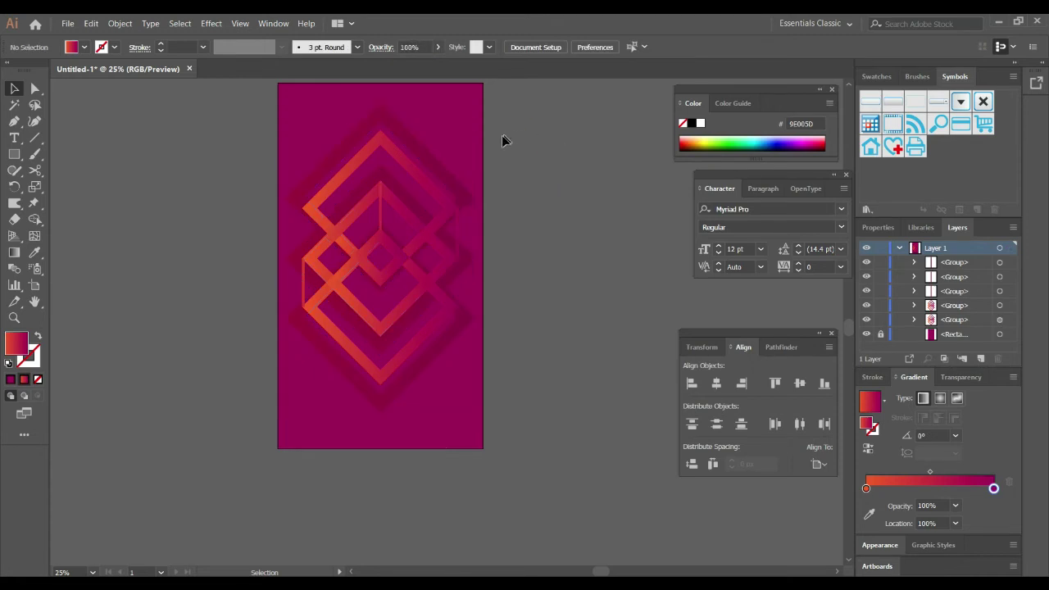
Step: Add the point text "Vector" on the empty canvas beside the artboard
left_click(14, 139)
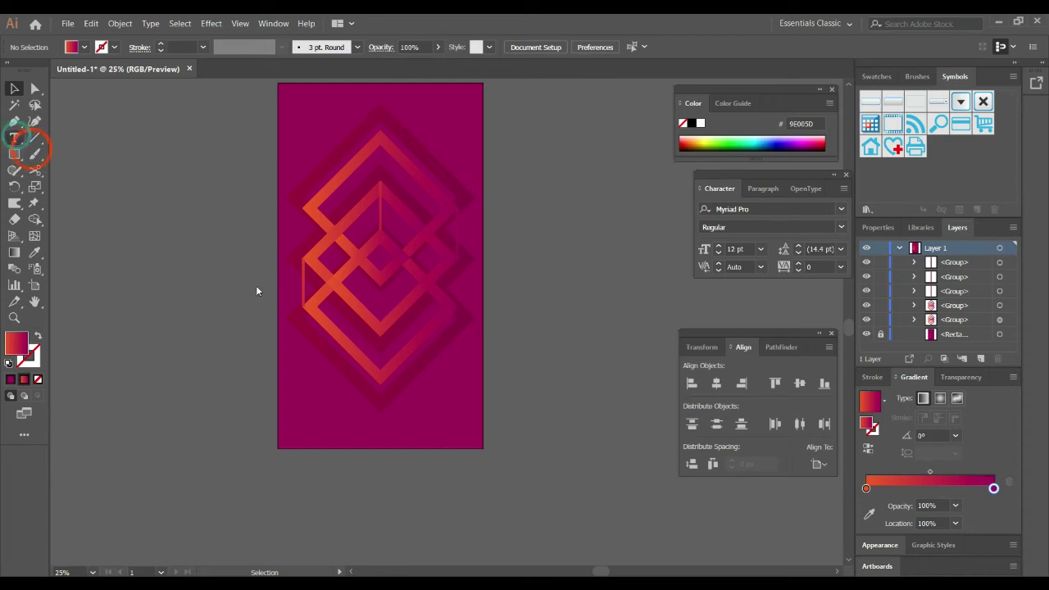
left_click(165, 287)
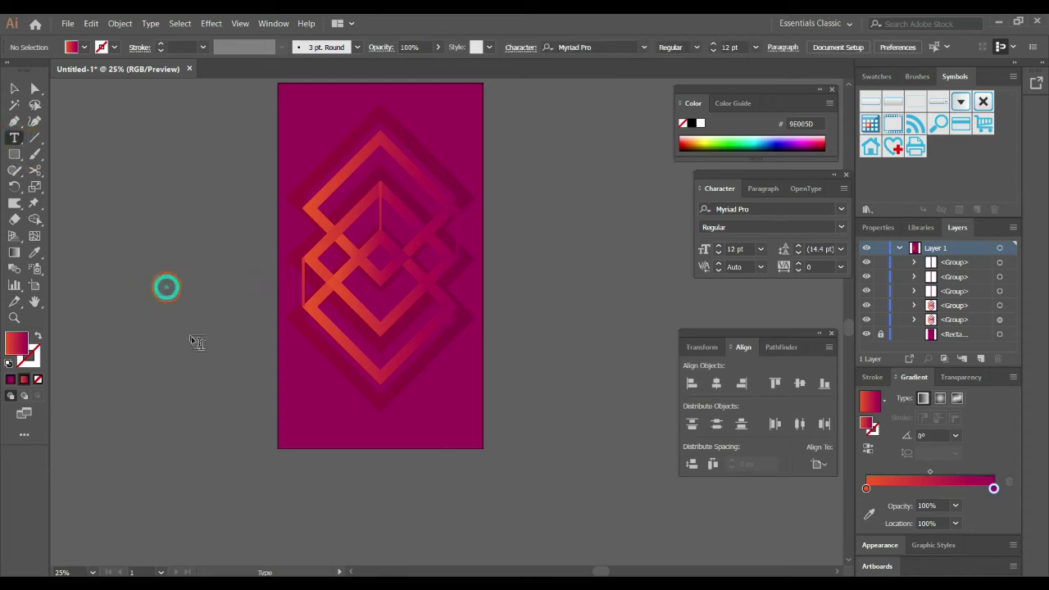
key("Caps_Lock")
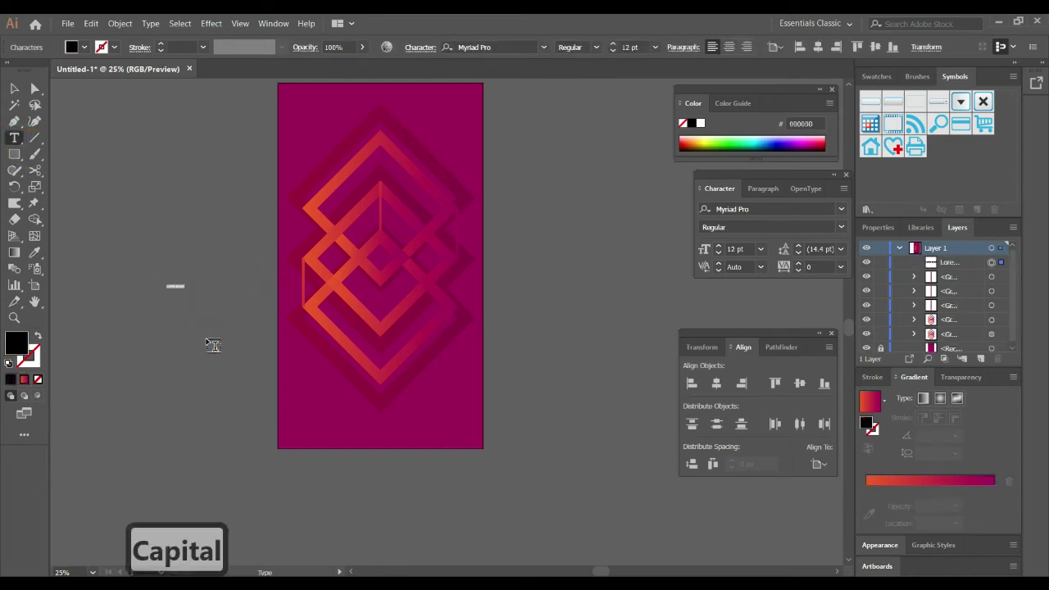
type("V")
key("Caps_Lock")
type("ec")
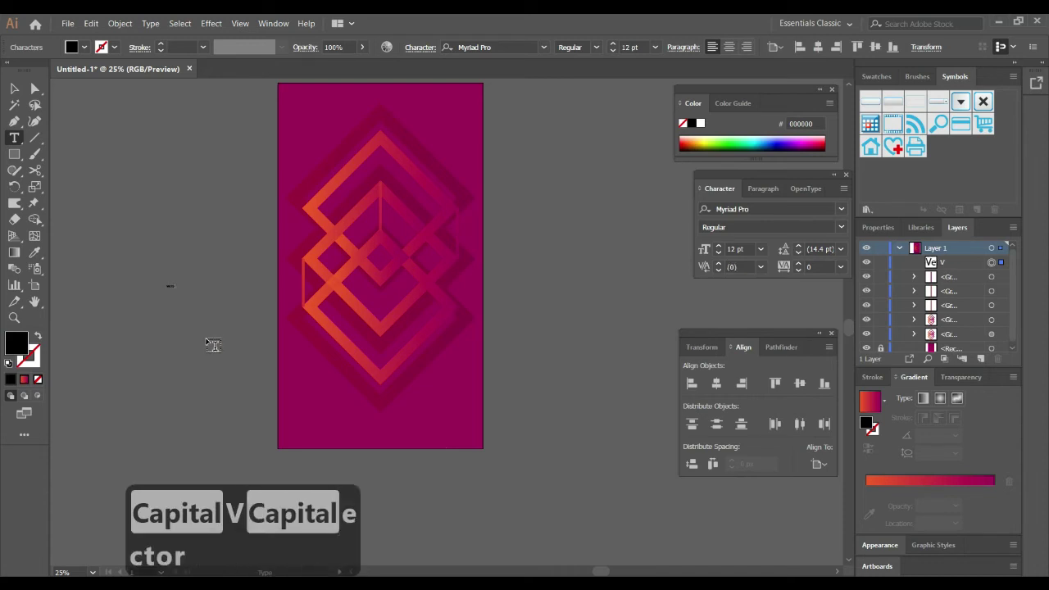
Step: Enlarge the "Vector" text proportionally to about 142 pt
scroll(214, 346, "up", 1)
left_click(13, 87)
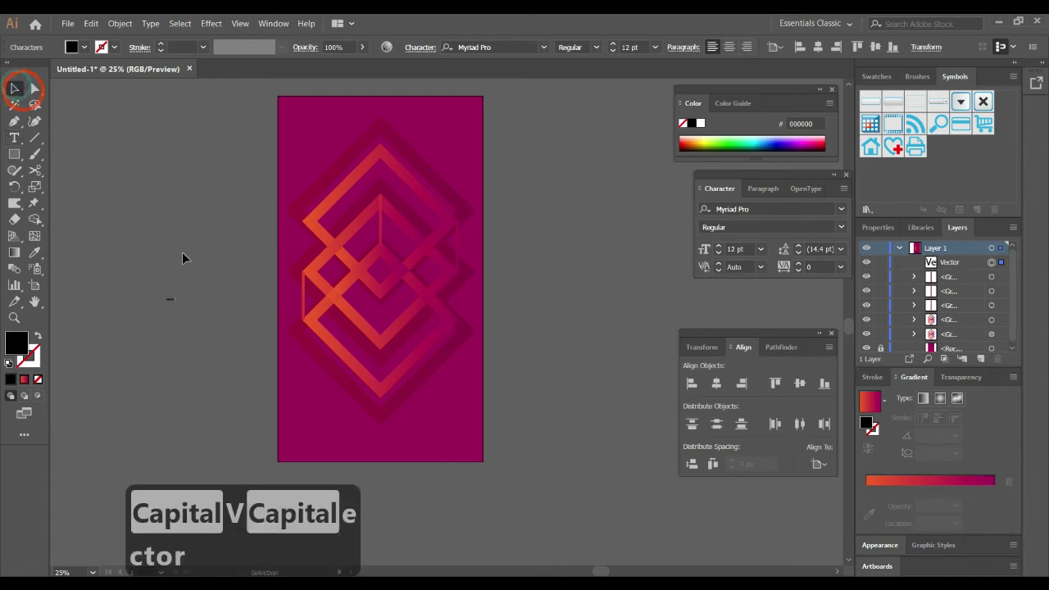
left_click(172, 300)
left_click_drag(175, 304, 271, 366)
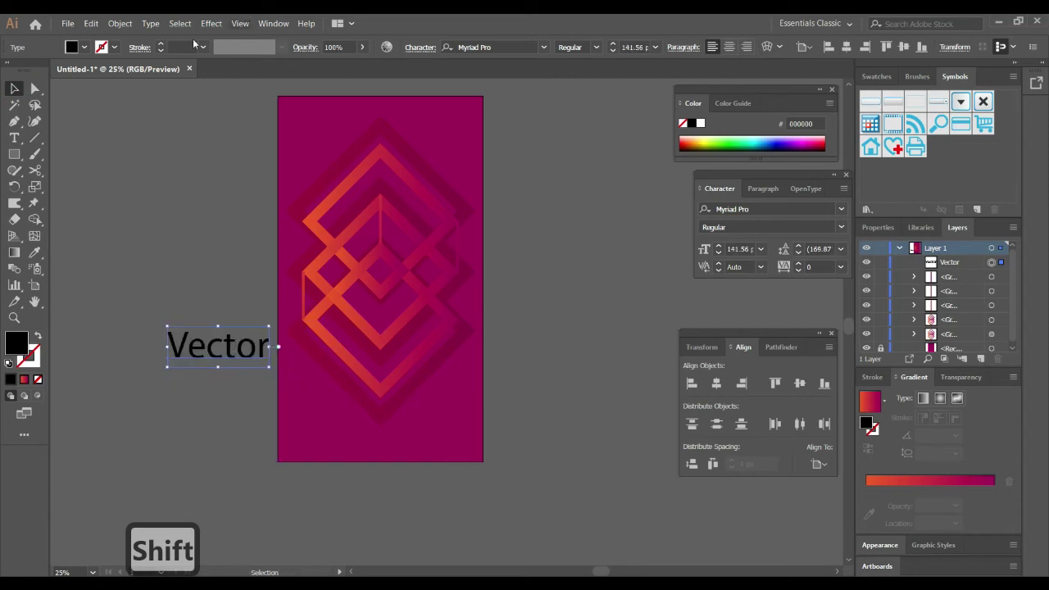
Step: Change the "Vector" text to uppercase
left_click(91, 23)
left_click(121, 23)
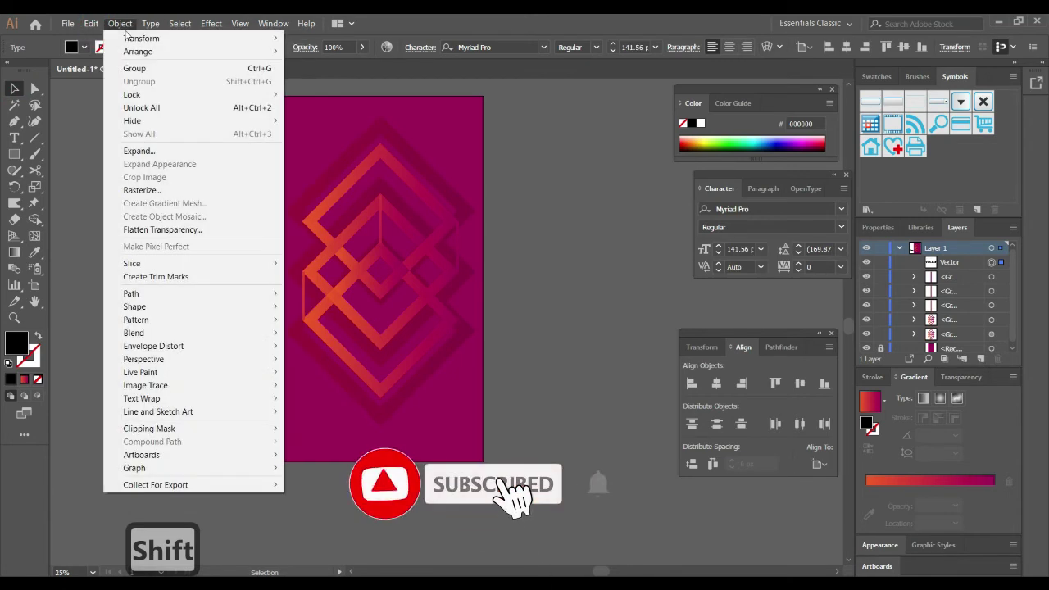
left_click(182, 294)
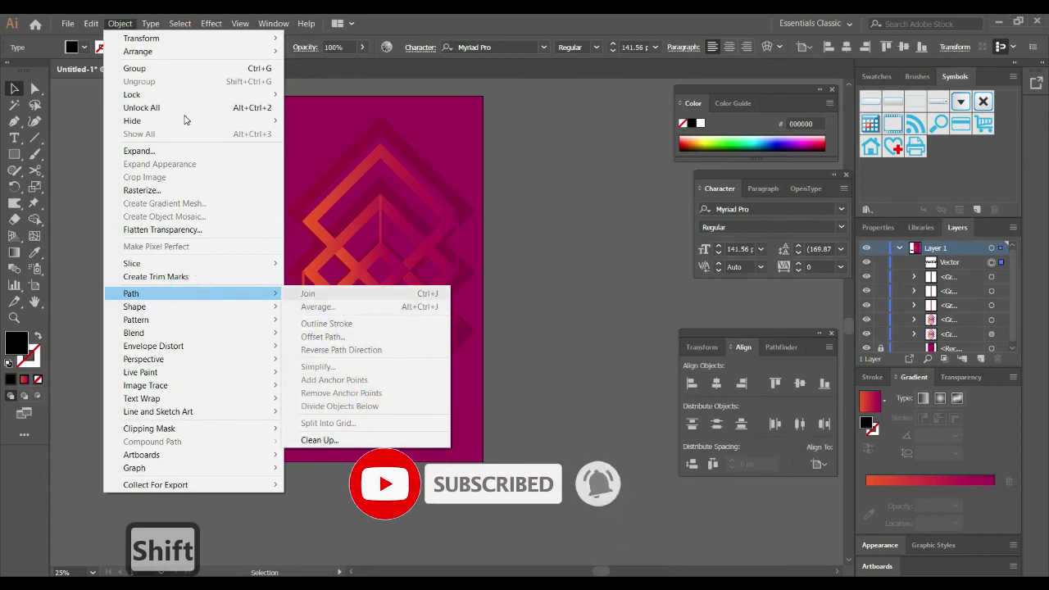
mouse_move(91, 23)
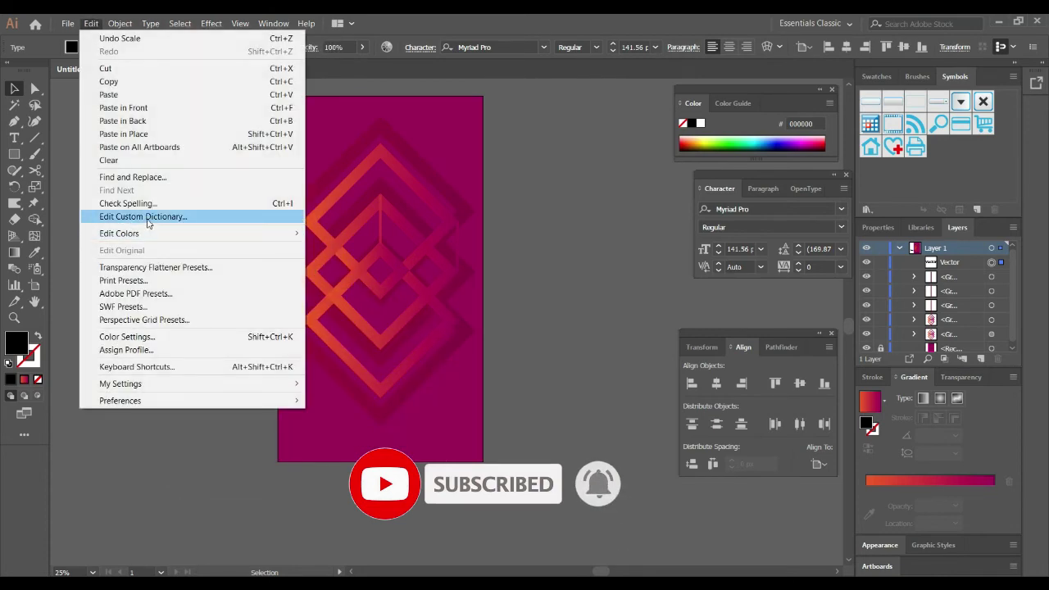
mouse_move(150, 23)
mouse_move(221, 208)
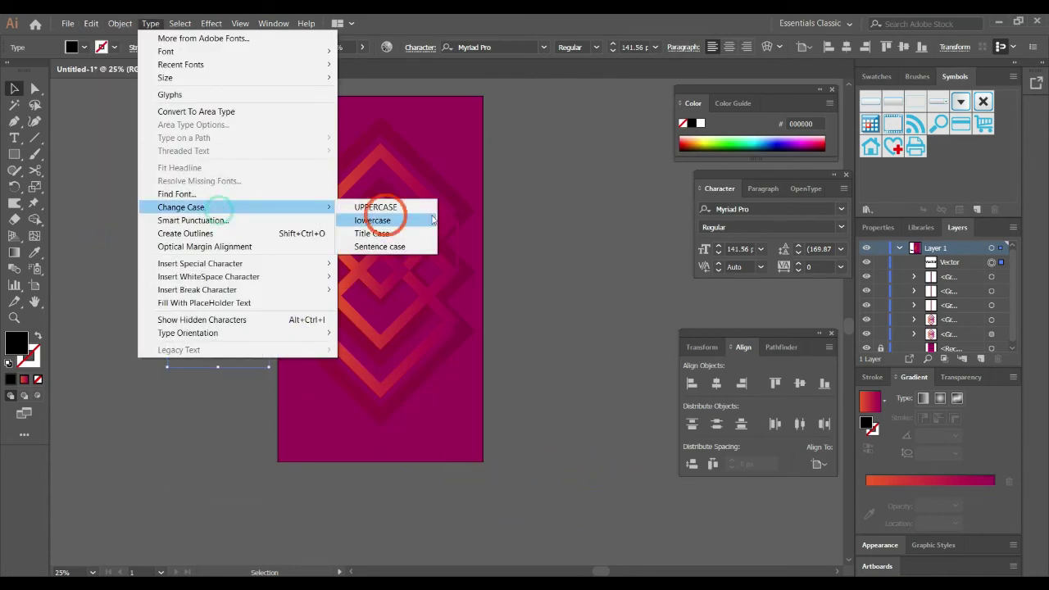
left_click(384, 207)
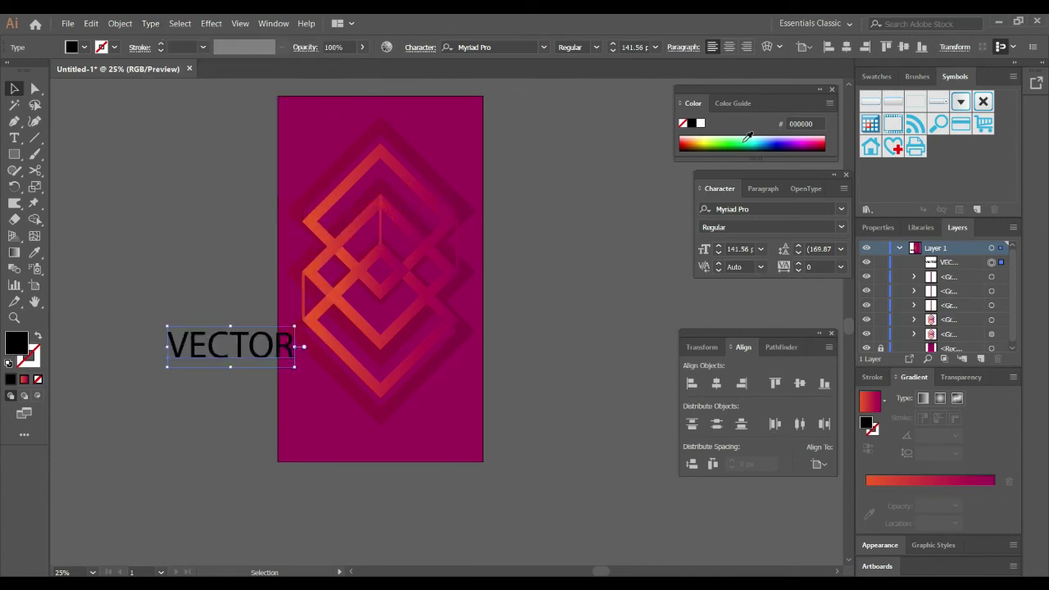
Step: Set the VECTOR text's font to LEMON MILK Bold
left_click(743, 211)
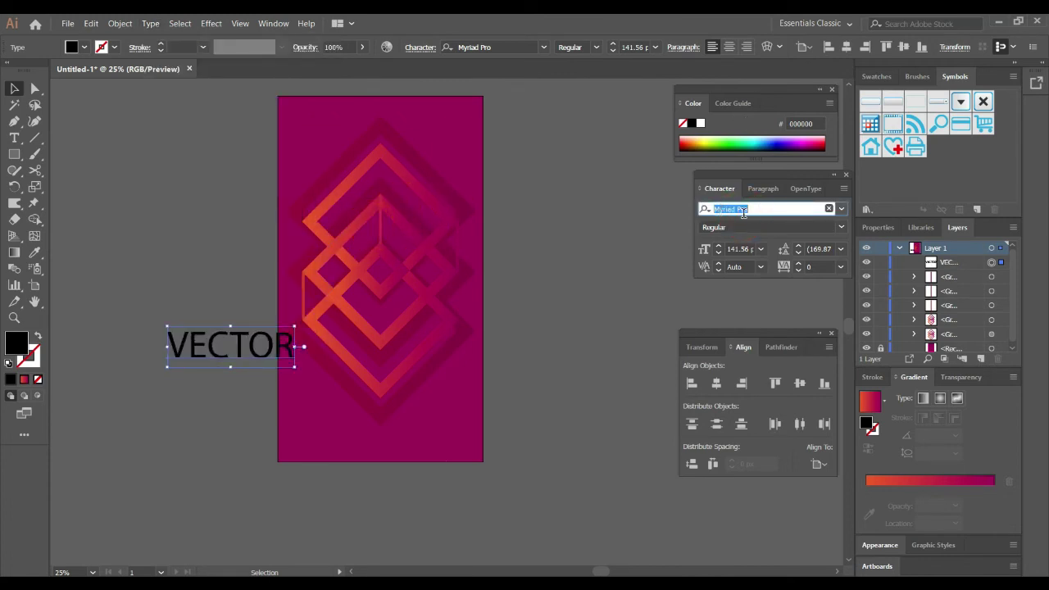
type("lem")
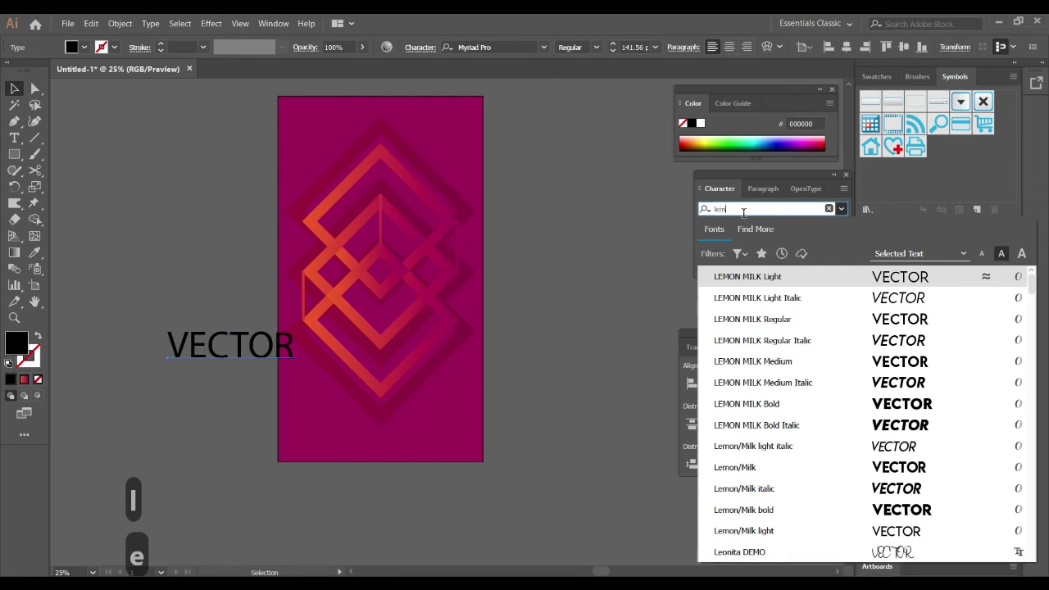
left_click(894, 403)
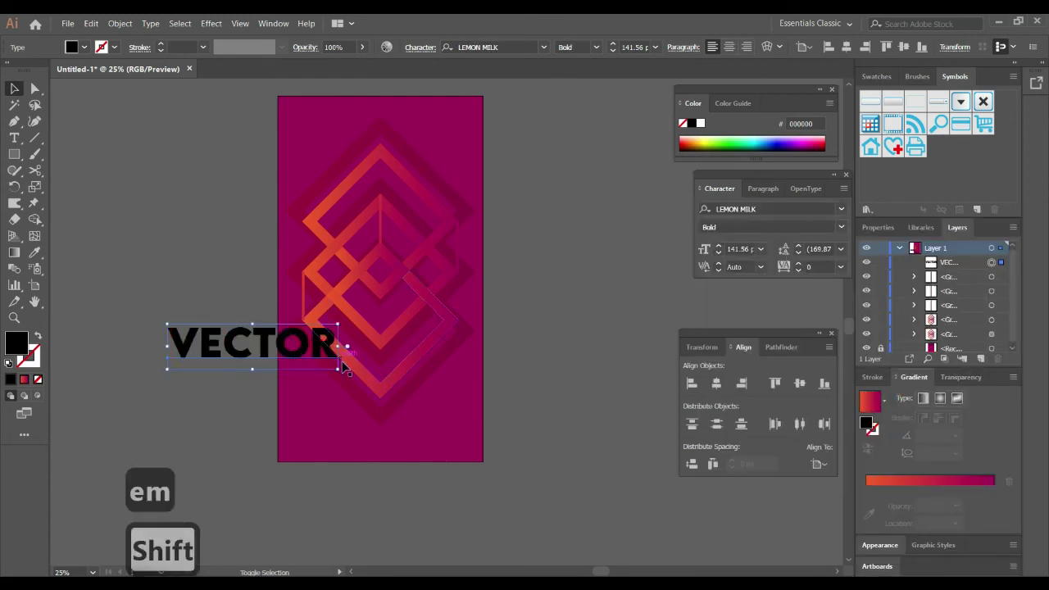
Step: Move the VECTOR text over the diamonds, centred horizontally on the artboard, and resize it to about 99 pt
left_click_drag(336, 369, 440, 281)
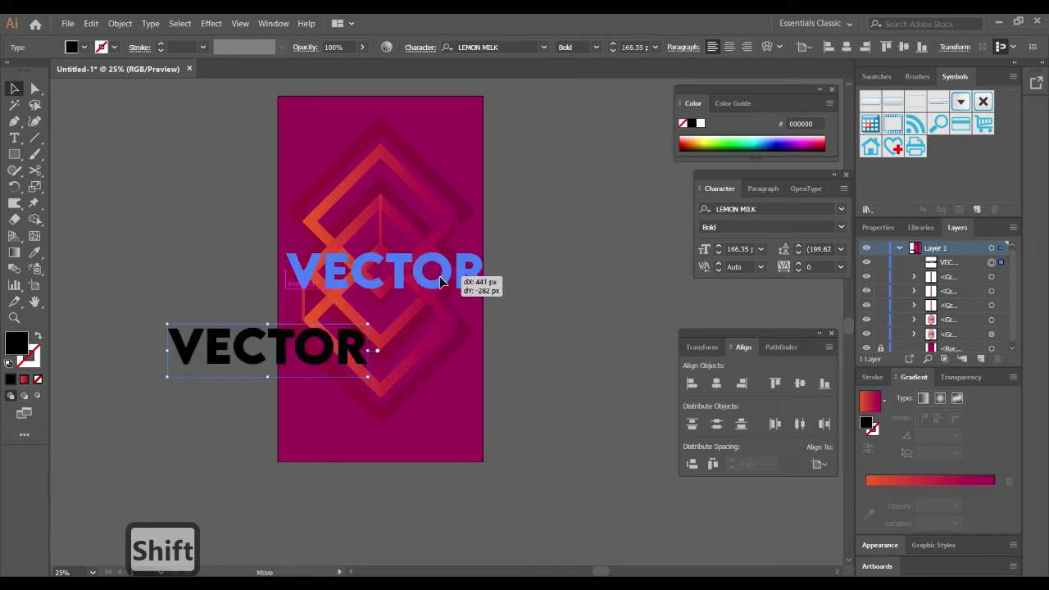
left_click(816, 465)
left_click(816, 465)
left_click(717, 382)
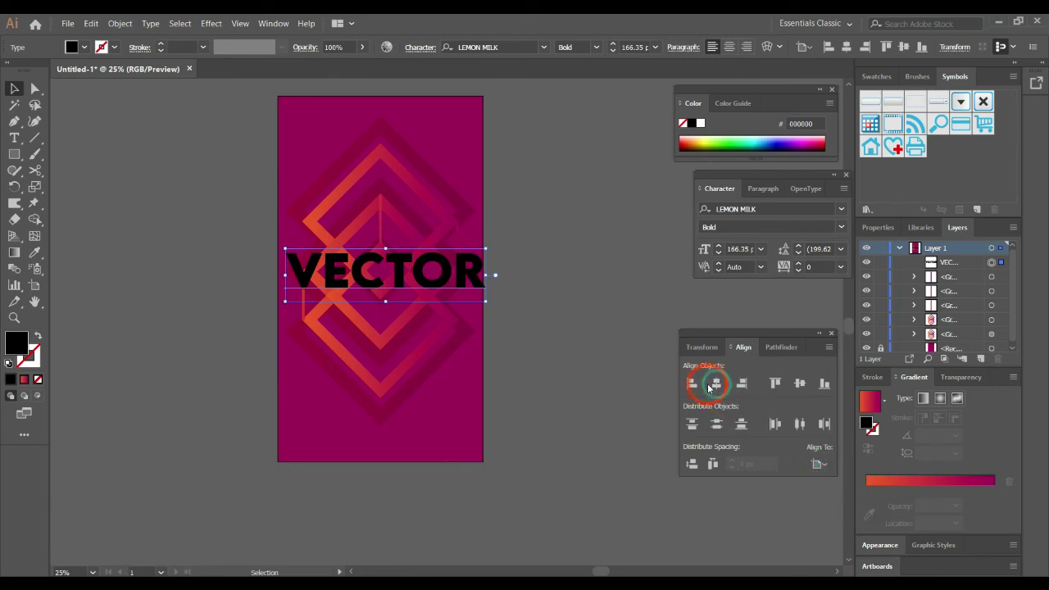
left_click_drag(482, 249, 403, 240)
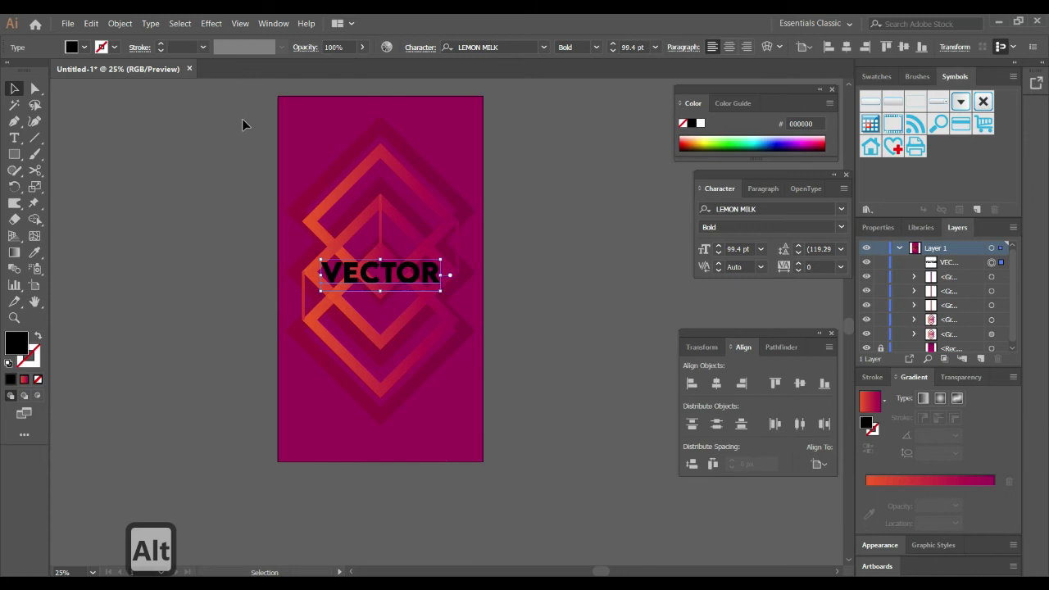
Step: Fill the VECTOR text with white and deselect it
left_click(84, 47)
left_click(29, 71)
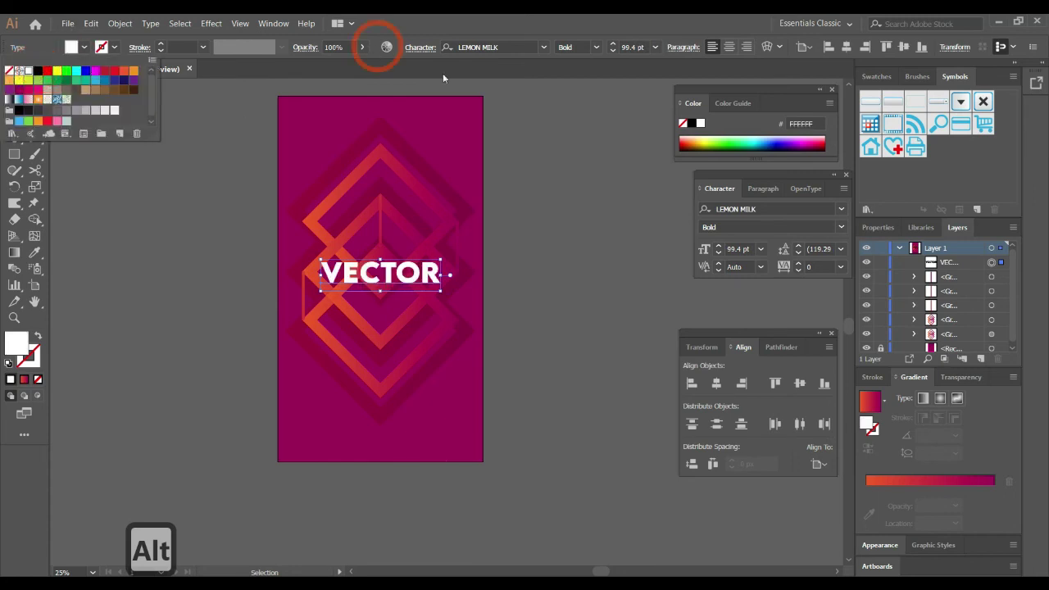
left_click(510, 160)
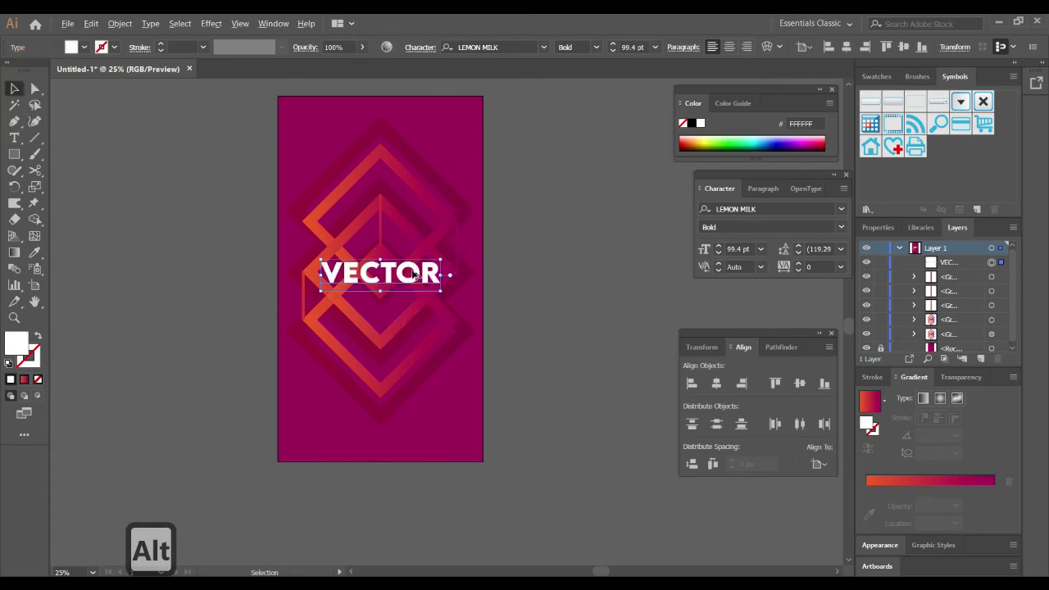
left_click(571, 286)
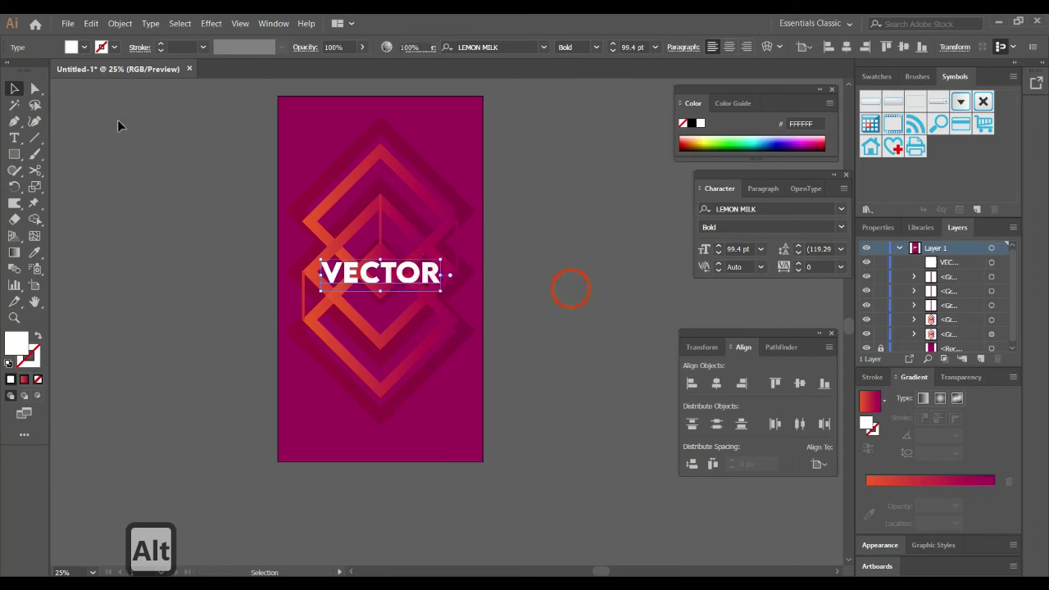
Step: Add a "Lorem ipsum" placeholder text line, enlarge it to about 36 pt and place it below the diamonds
left_click(14, 137)
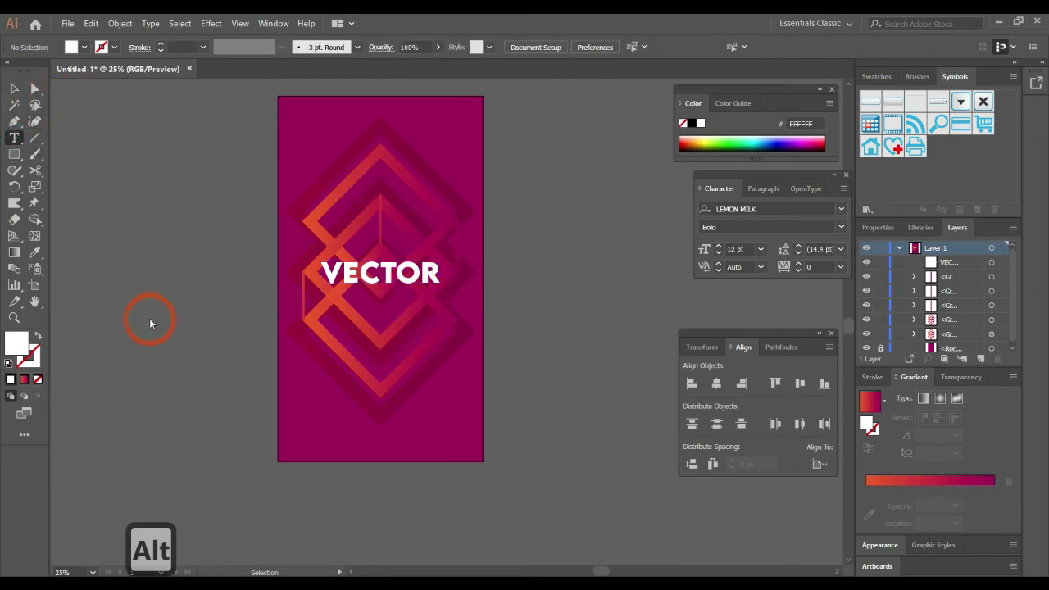
left_click(155, 330)
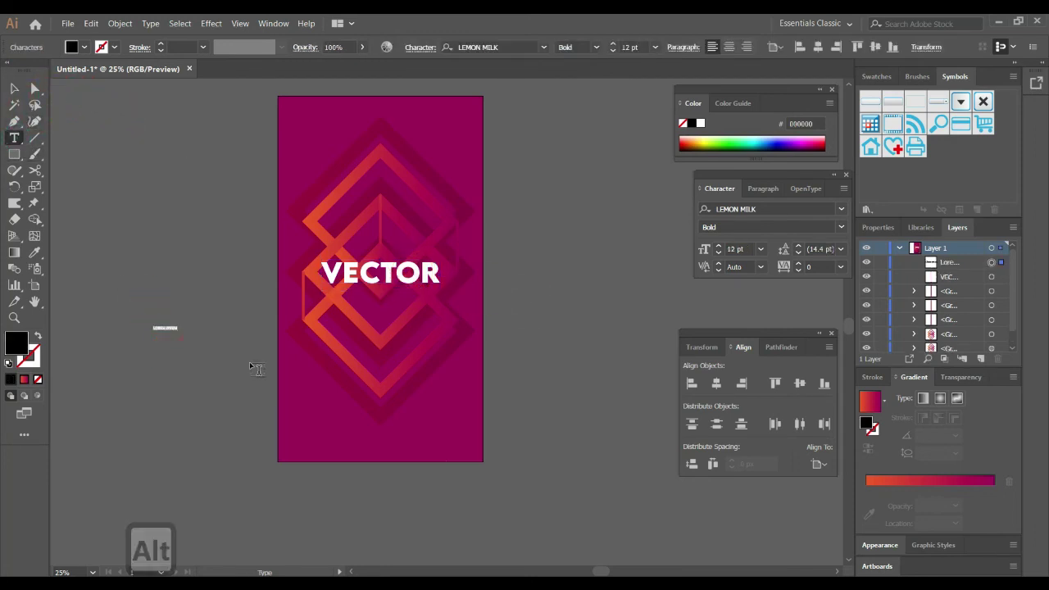
left_click(14, 88)
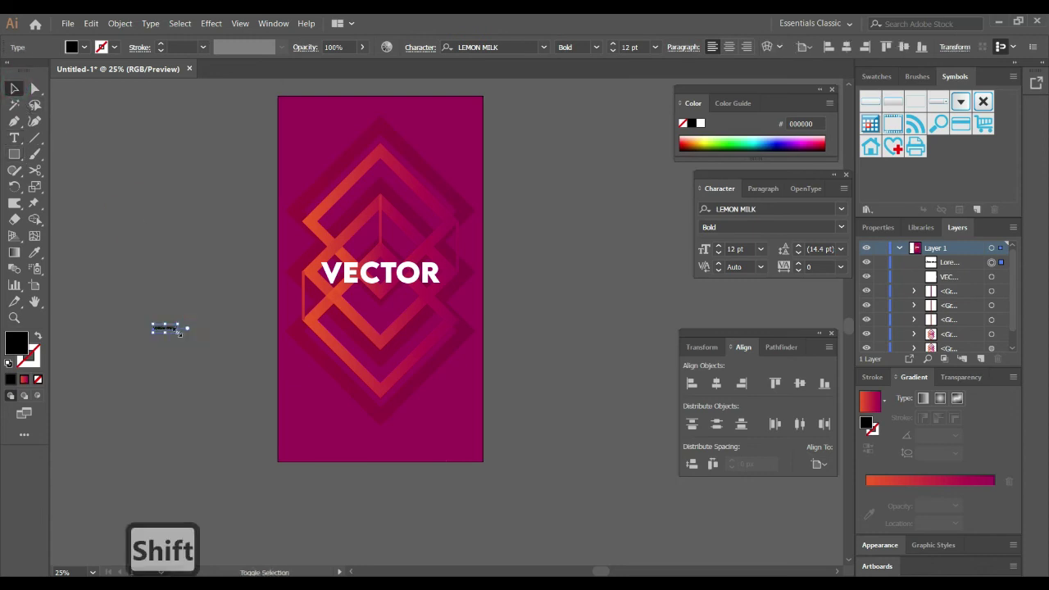
left_click_drag(177, 332, 388, 420)
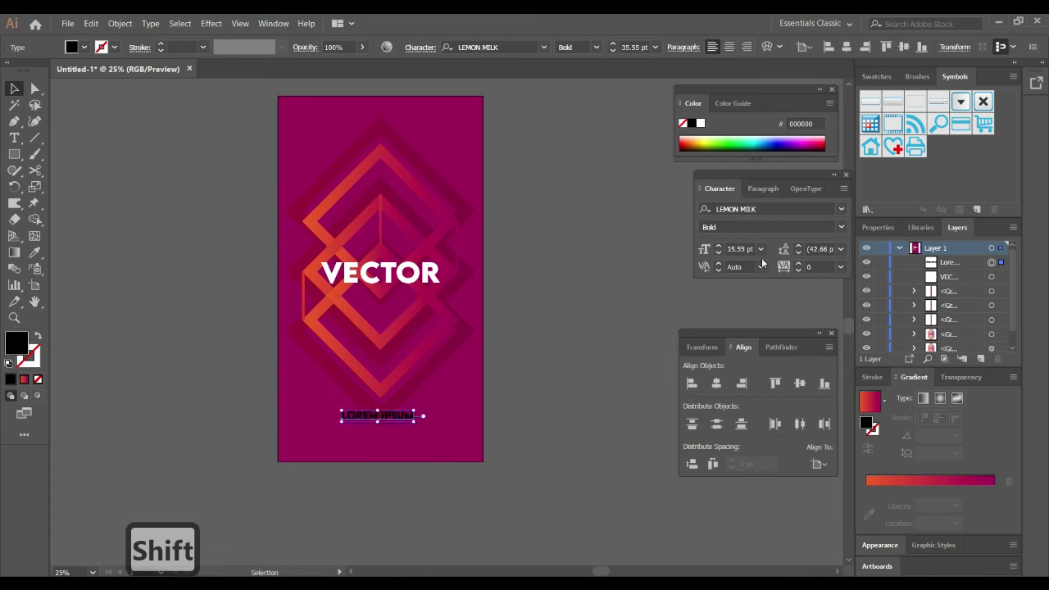
Step: Set the LOREM IPSUM text to the Light font style and centre it horizontally on the artboard
left_click(840, 227)
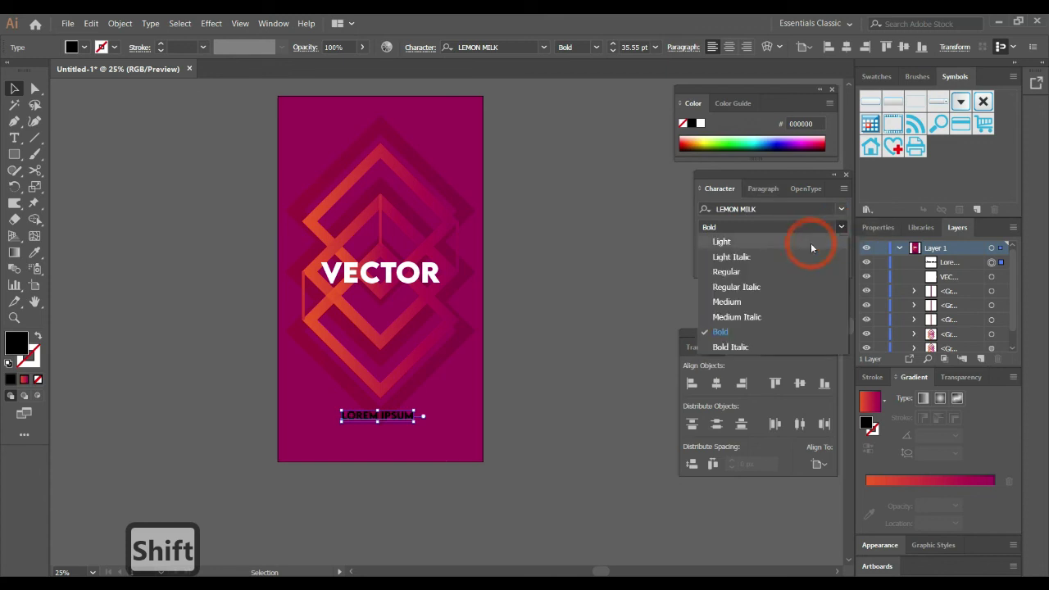
left_click(810, 241)
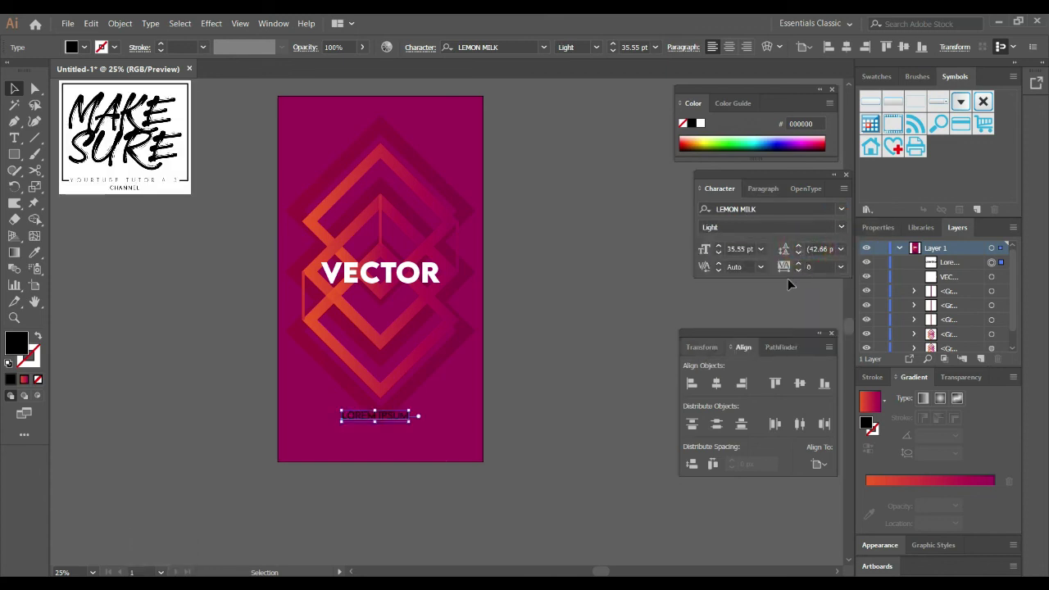
left_click(715, 382)
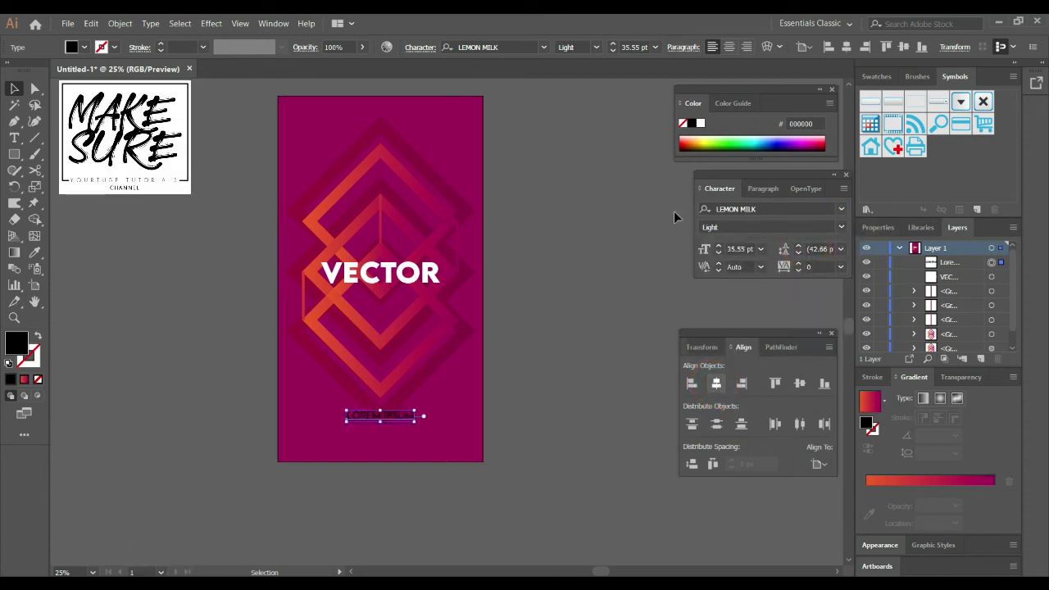
Step: Fill the LOREM IPSUM text with white and set its font size to 30 pt
left_click(84, 46)
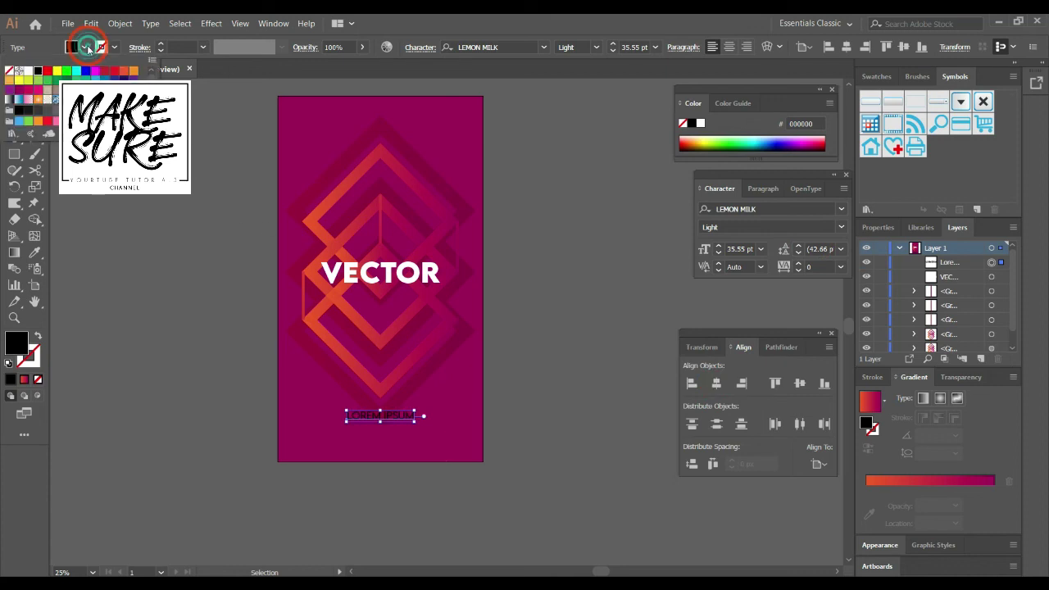
left_click(29, 70)
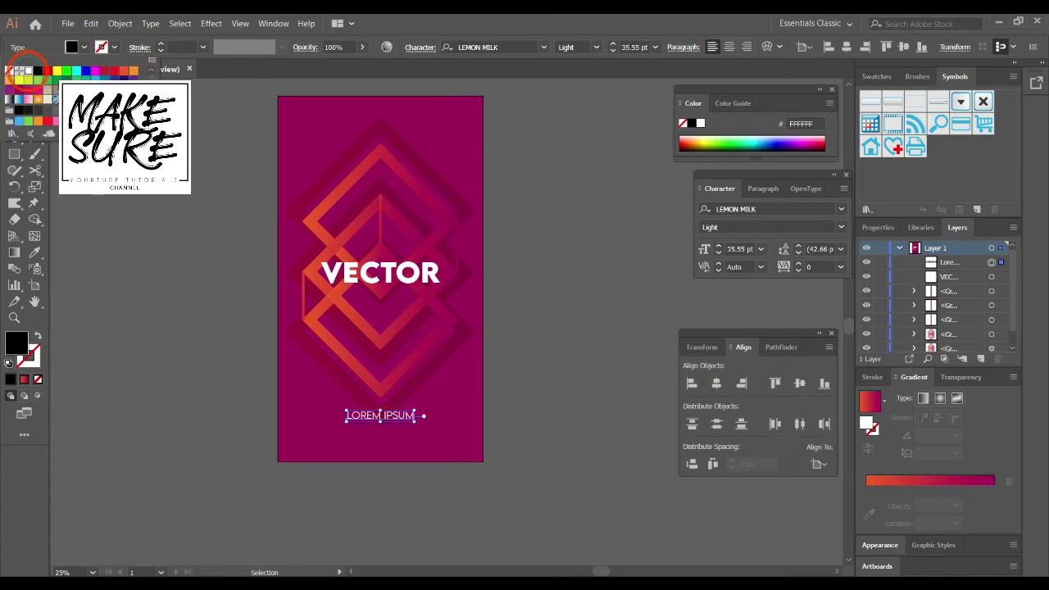
left_click(737, 247)
scroll(737, 248, "down", 3)
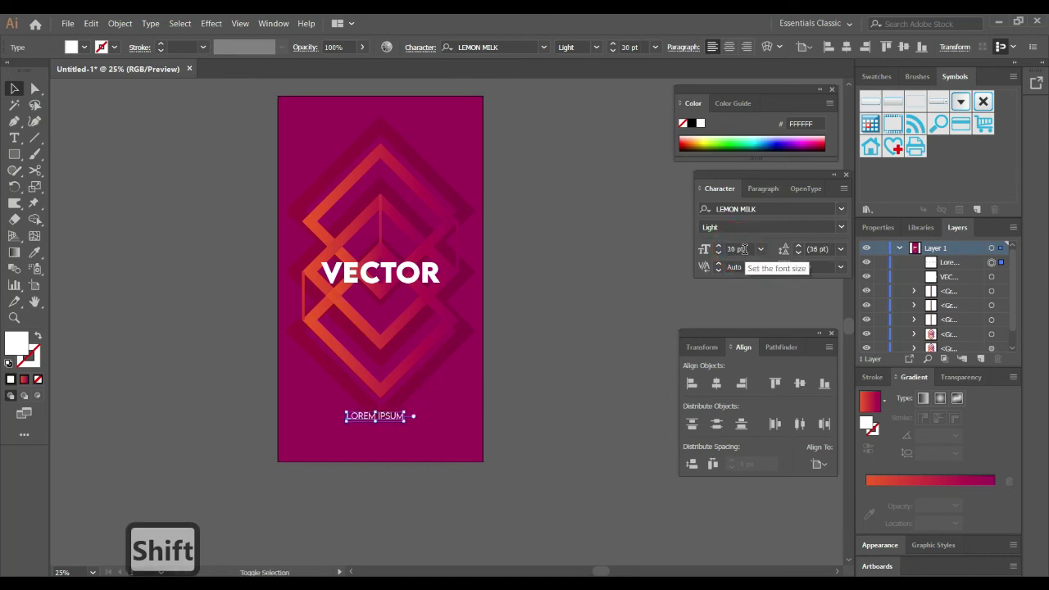
Step: Set the LOREM IPSUM text's tracking to 600, recentre it horizontally on the artboard and deselect it
left_click(811, 266)
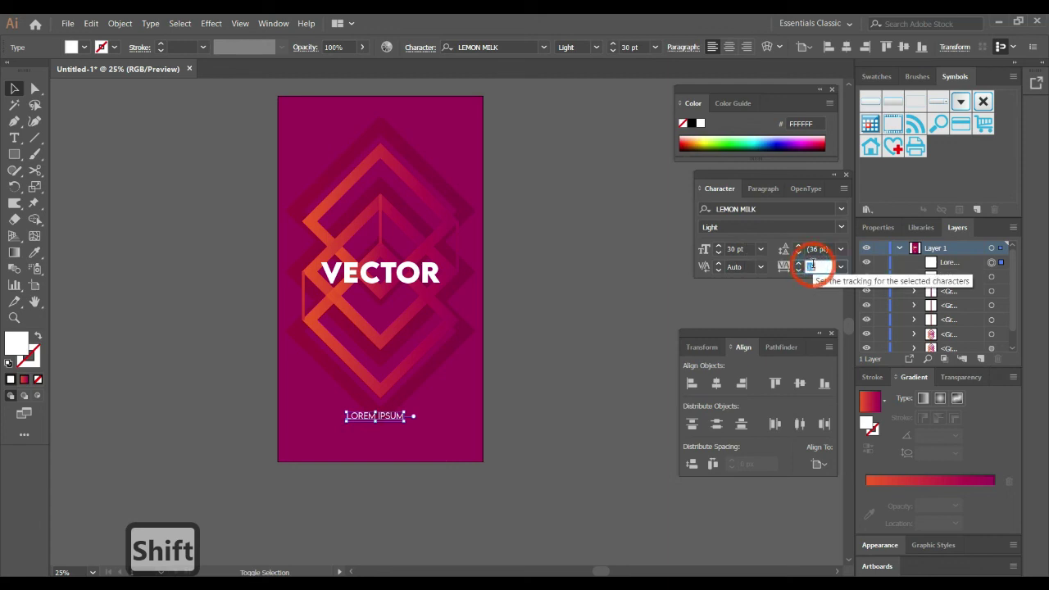
key("shift+Up")
key("shift+Up")
key("shift+Up")
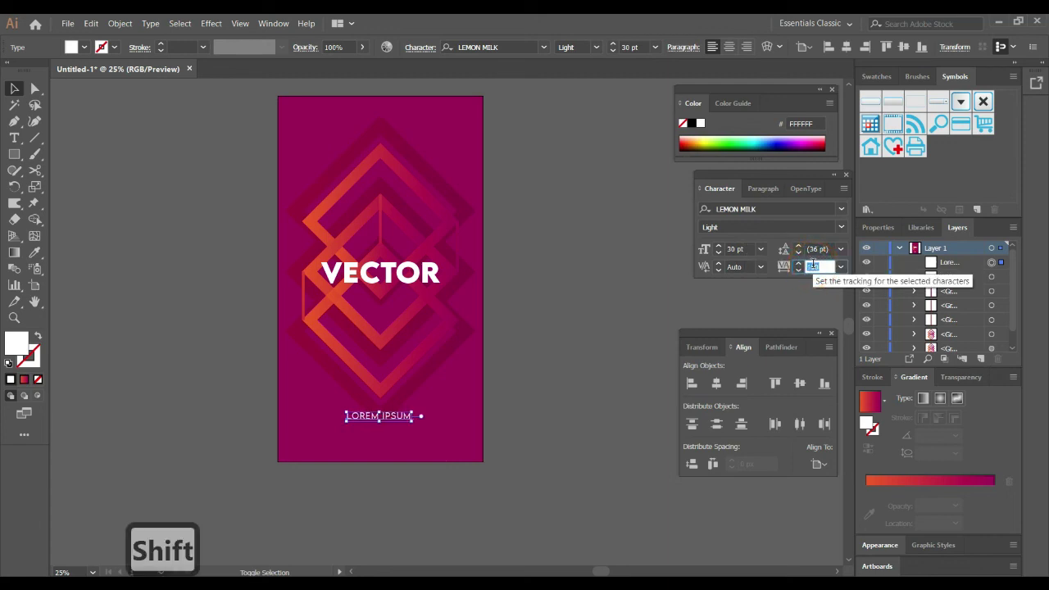
key("shift+Up")
key("shift+Up")
key("shift+Up")
key("shift+Up")
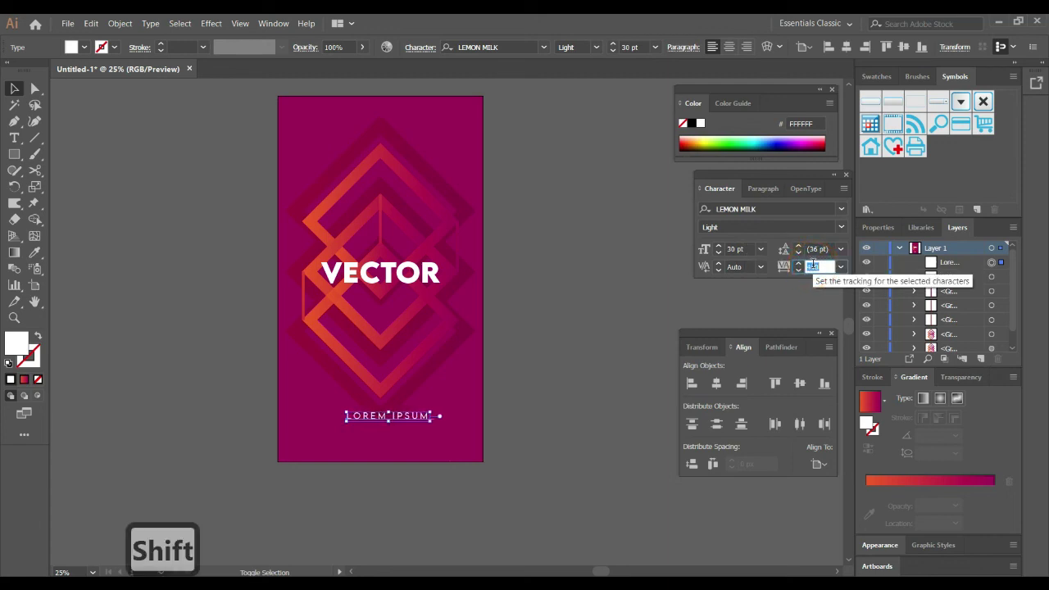
key("shift+Up")
key("shift+Up")
key("shift+Up")
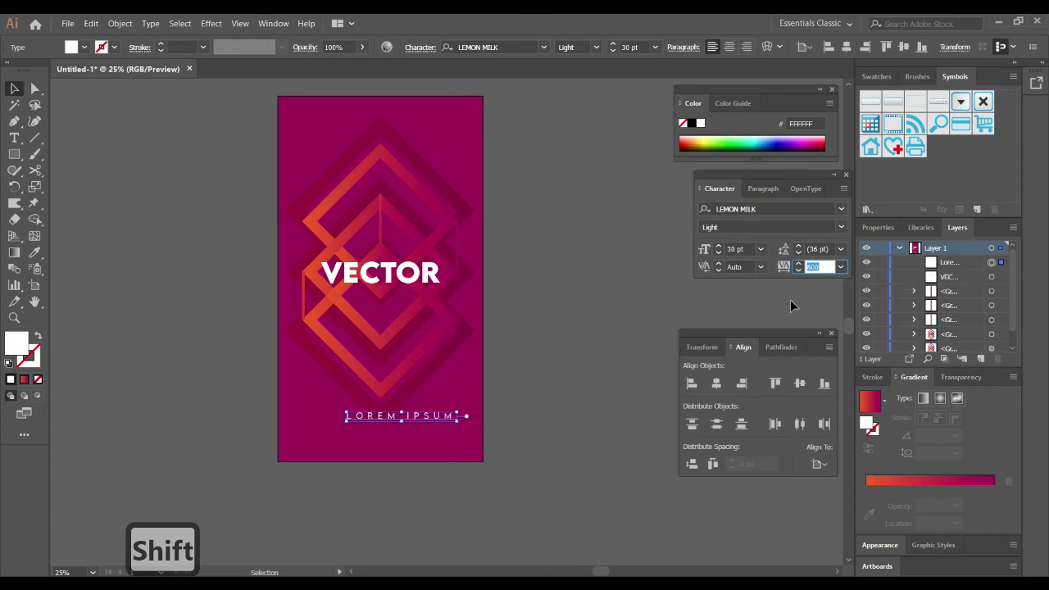
left_click(716, 382)
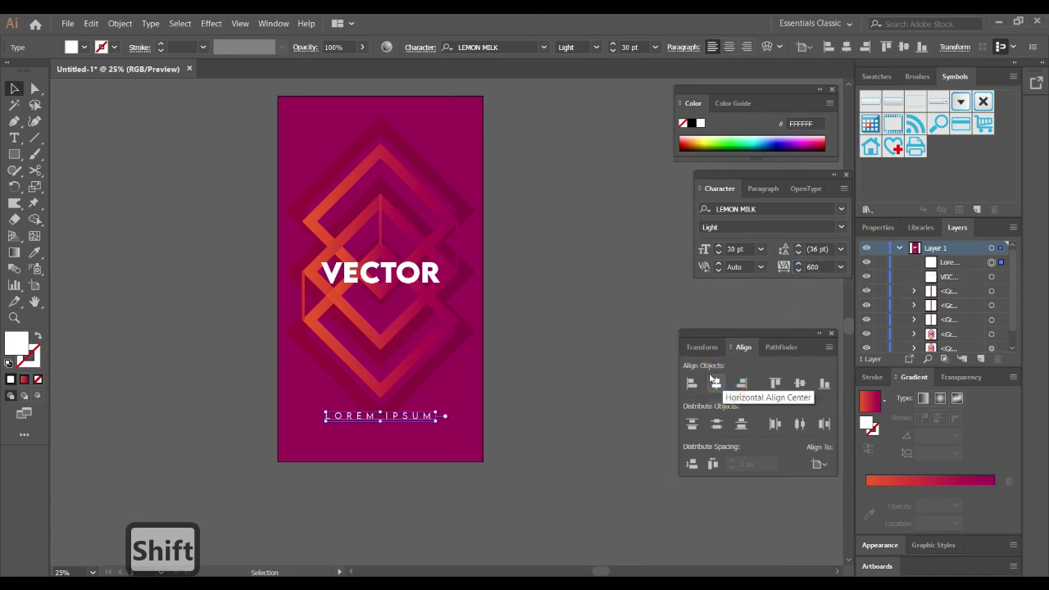
left_click(567, 259)
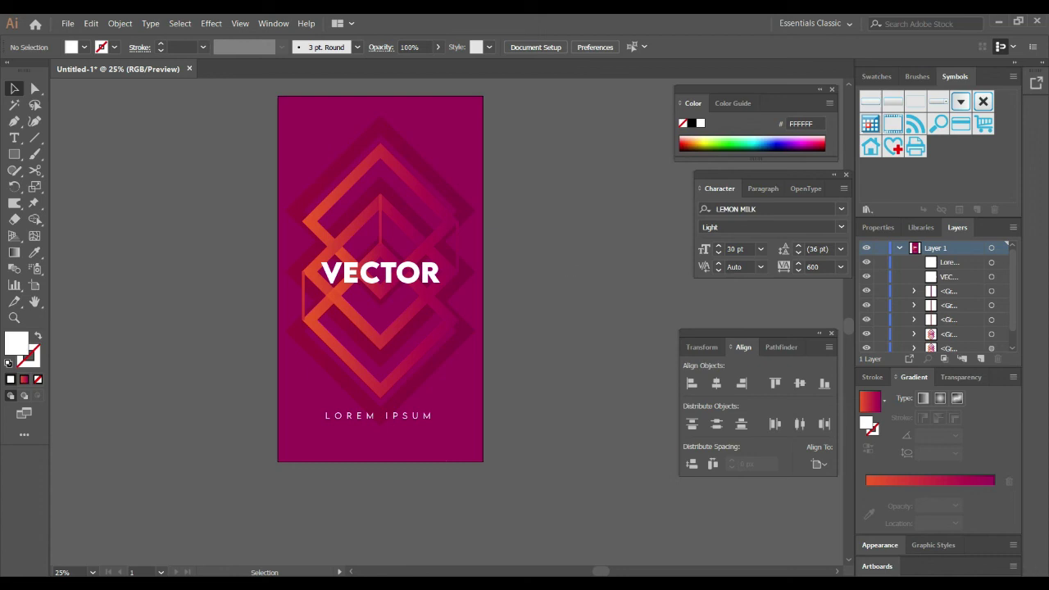
left_click(920, 582)
left_click(951, 532)
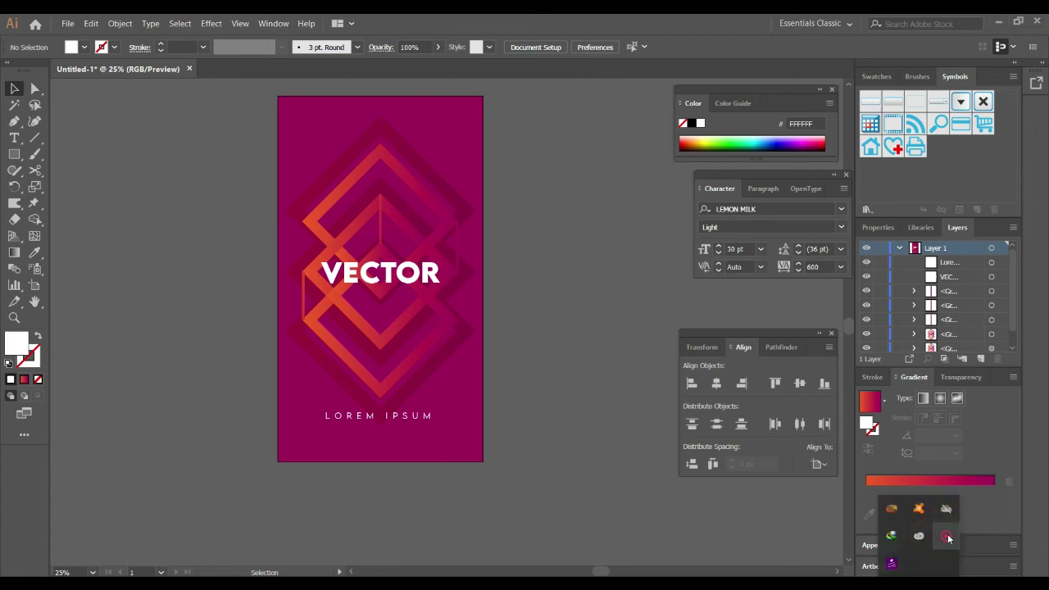
left_click(948, 535)
right_click(947, 535)
left_click(943, 540)
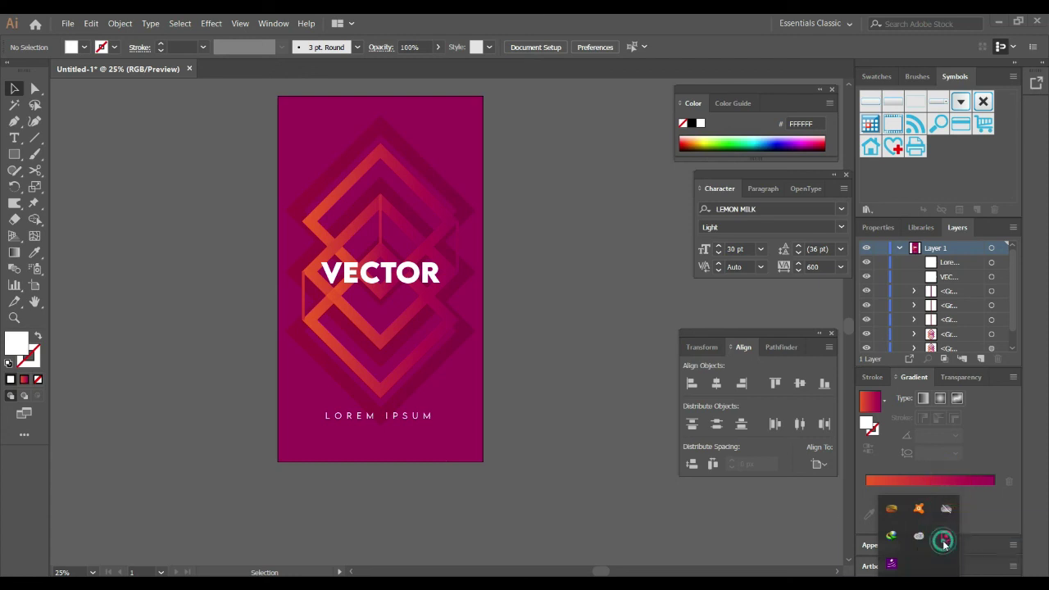